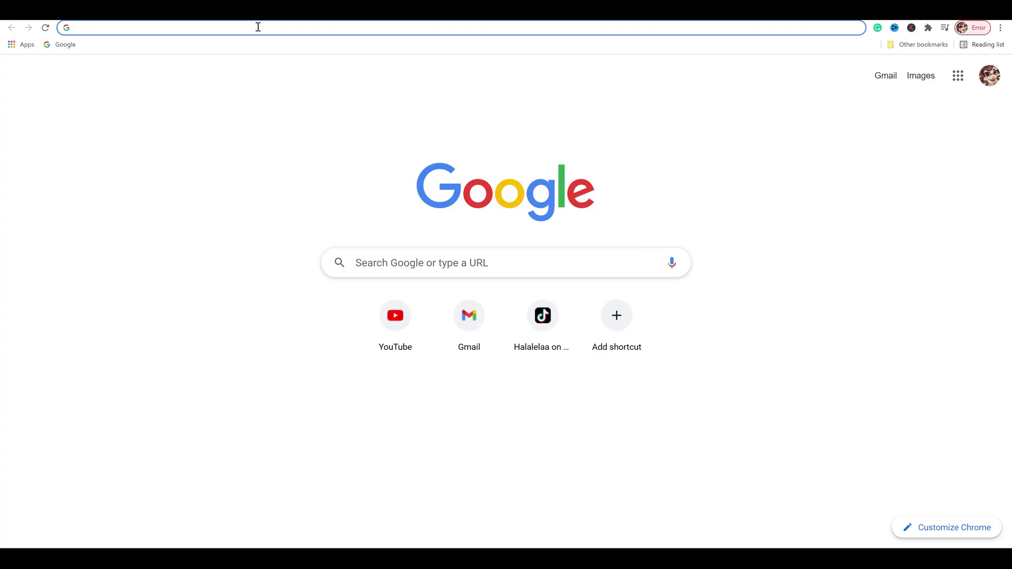
- Go to wix.com in Chrome to reach the My Sites dashboard
text(wix.com)
key(Return)
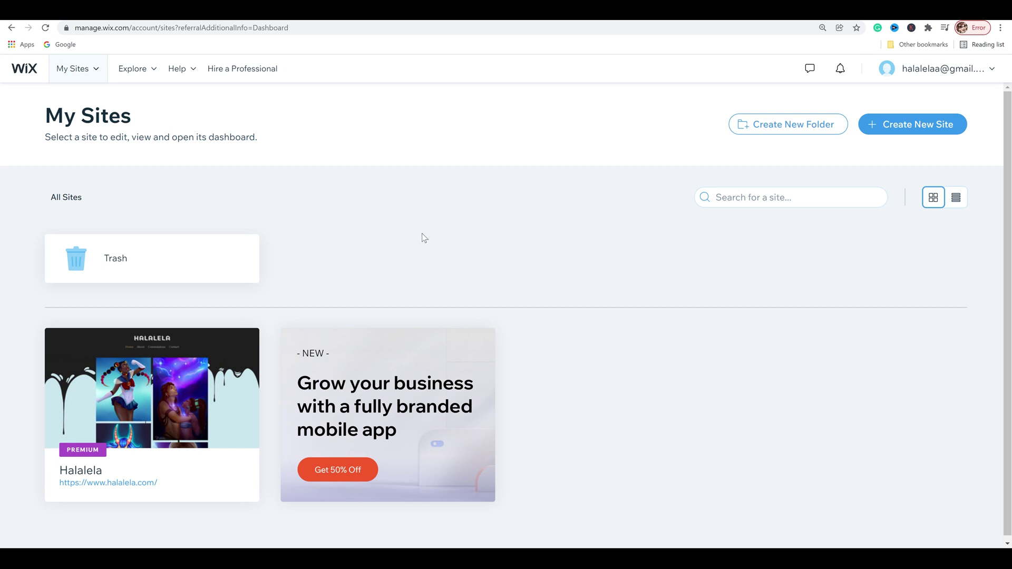
- Start a new site with 'Online Store' as the website type
click(923, 124)
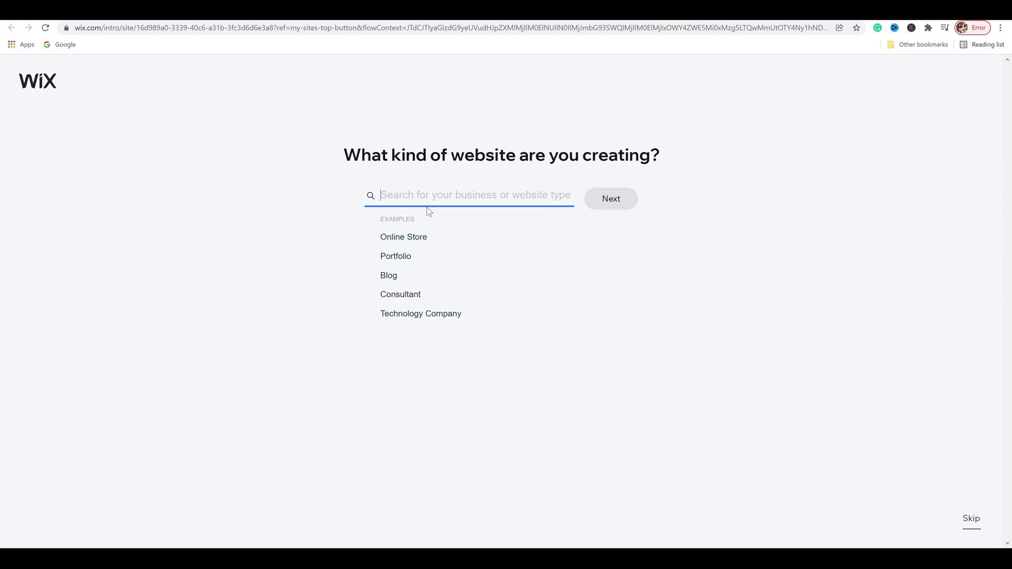
text(Online )
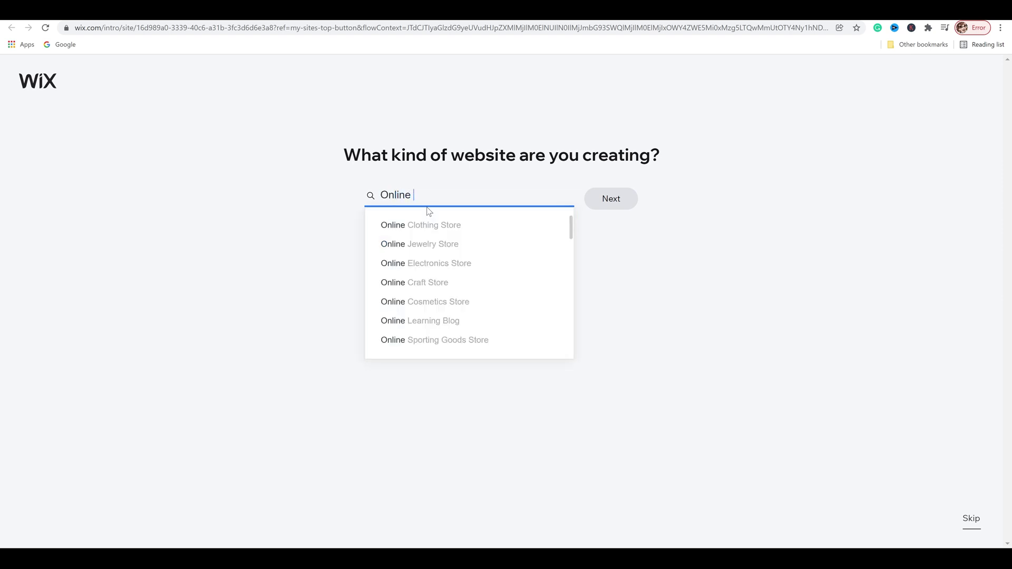
text(Store)
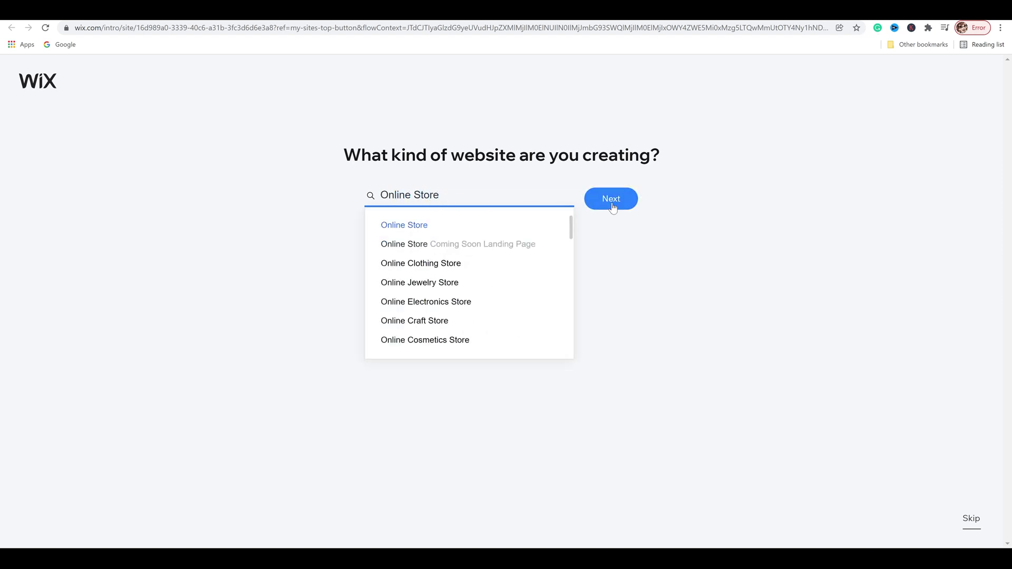
key(Return)
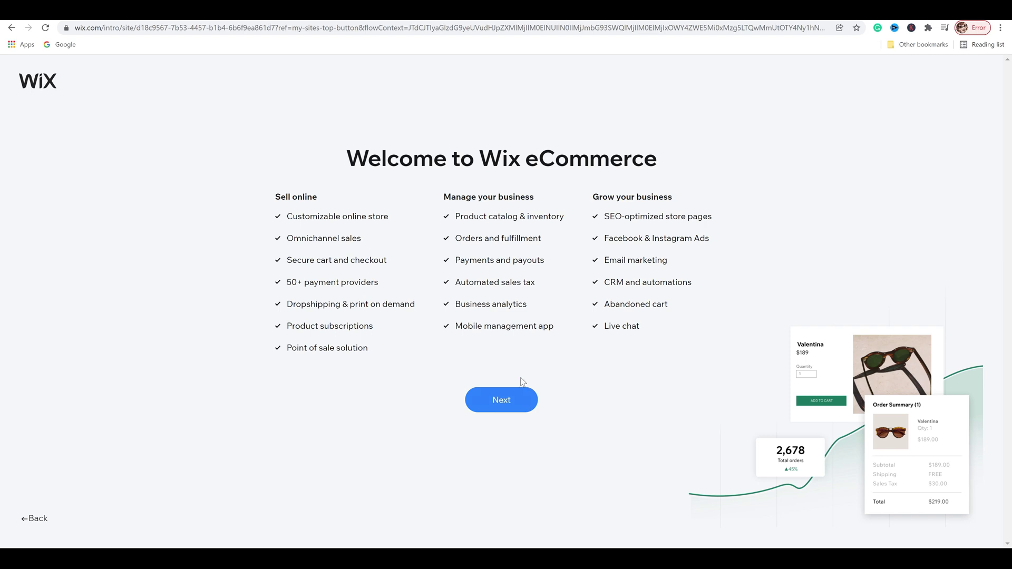
- Answer the store questions as ready to start, with a product count, managed by just me, keeping only the Online Store add-on
click(522, 396)
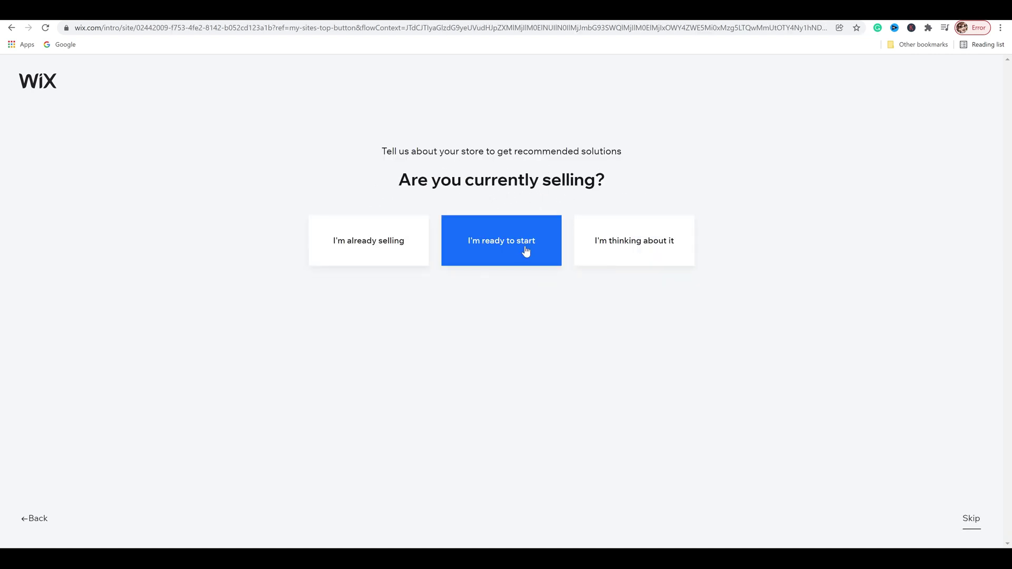
click(511, 252)
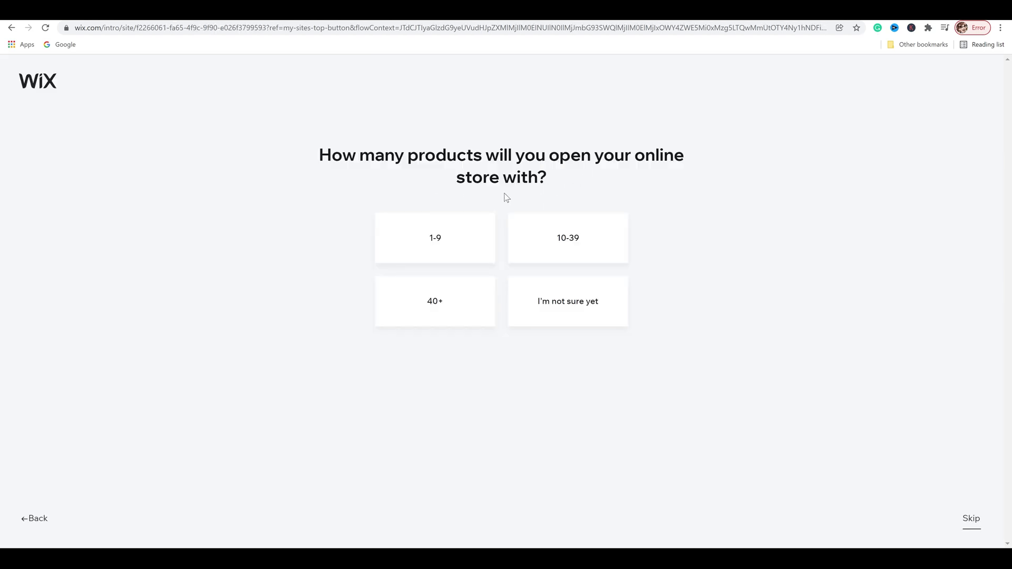
click(456, 245)
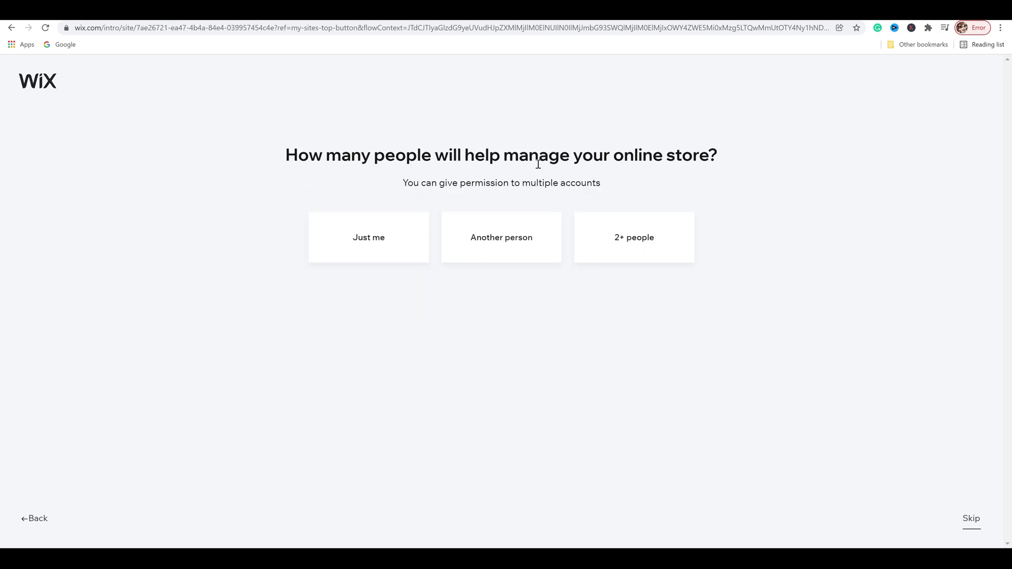
click(397, 240)
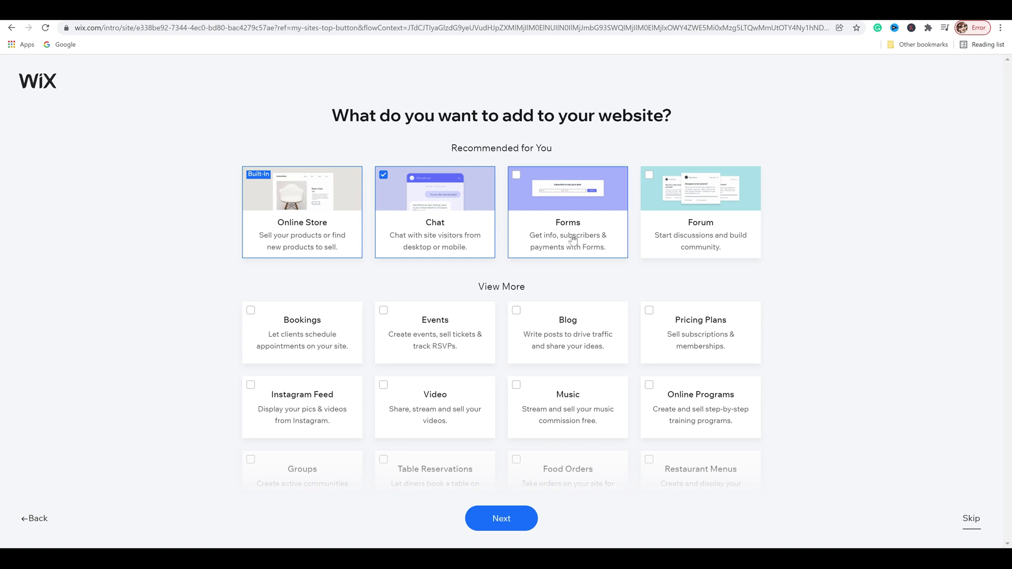
scroll(493, 262, down, 2)
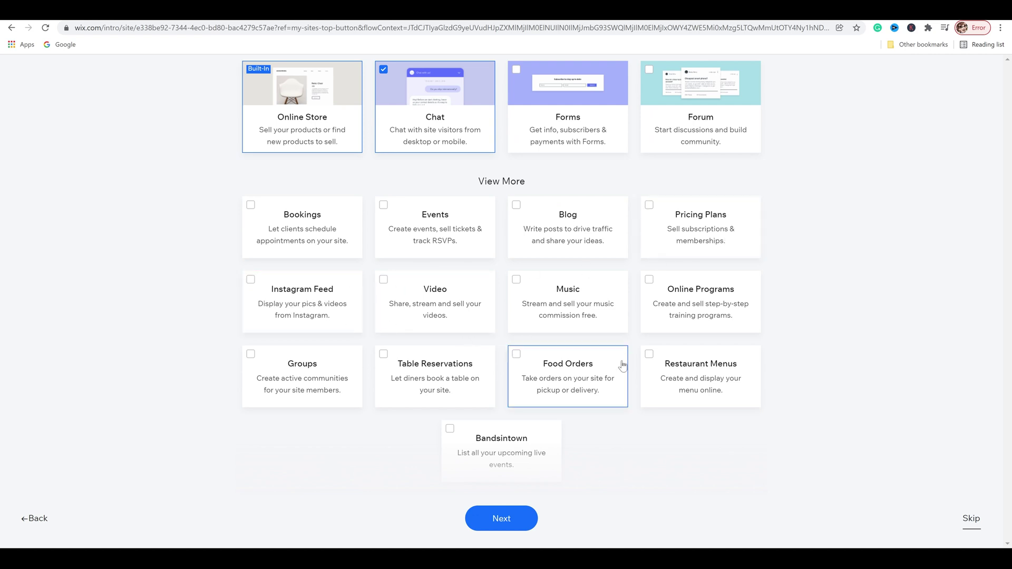
scroll(637, 327, up, 2)
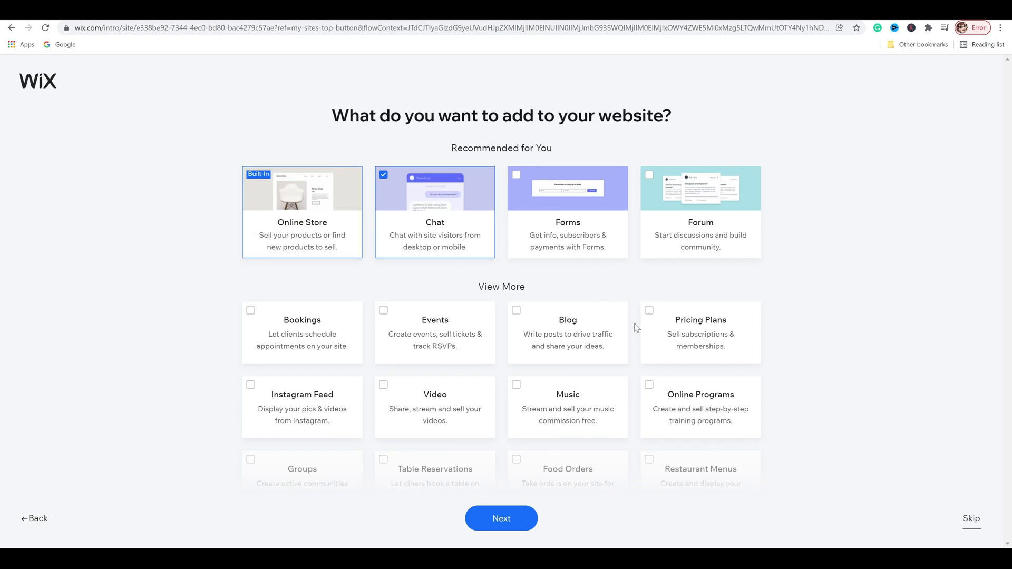
click(517, 522)
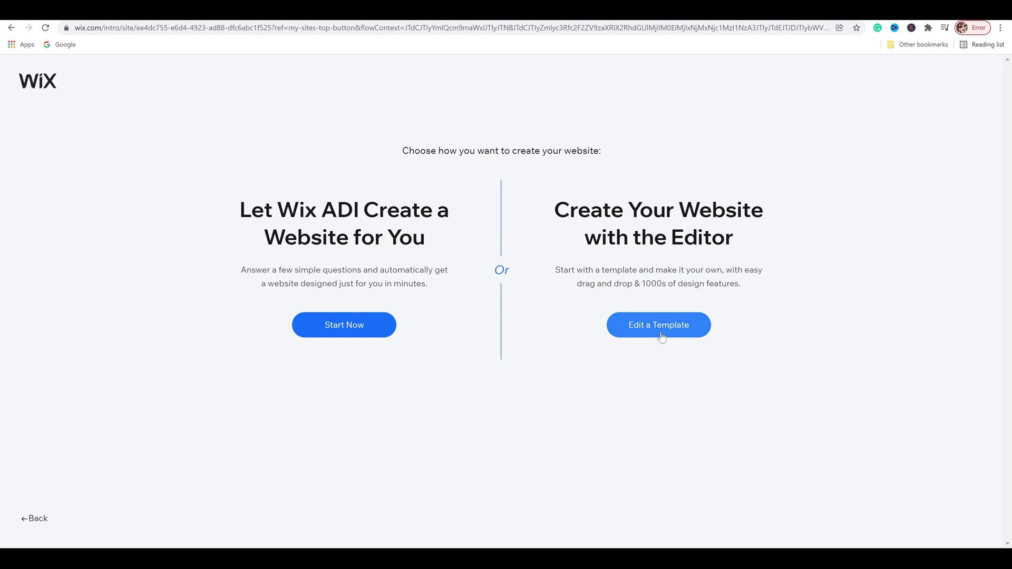
- Open the existing Halalela site from My Sites with Select & Edit Site
scroll(623, 210, down, 7)
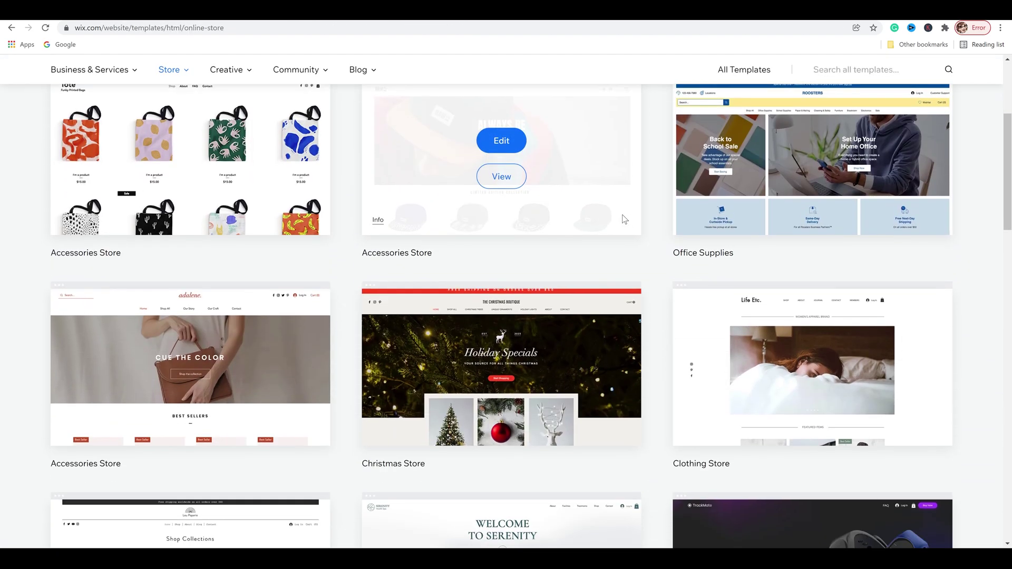
scroll(864, 312, up, 9)
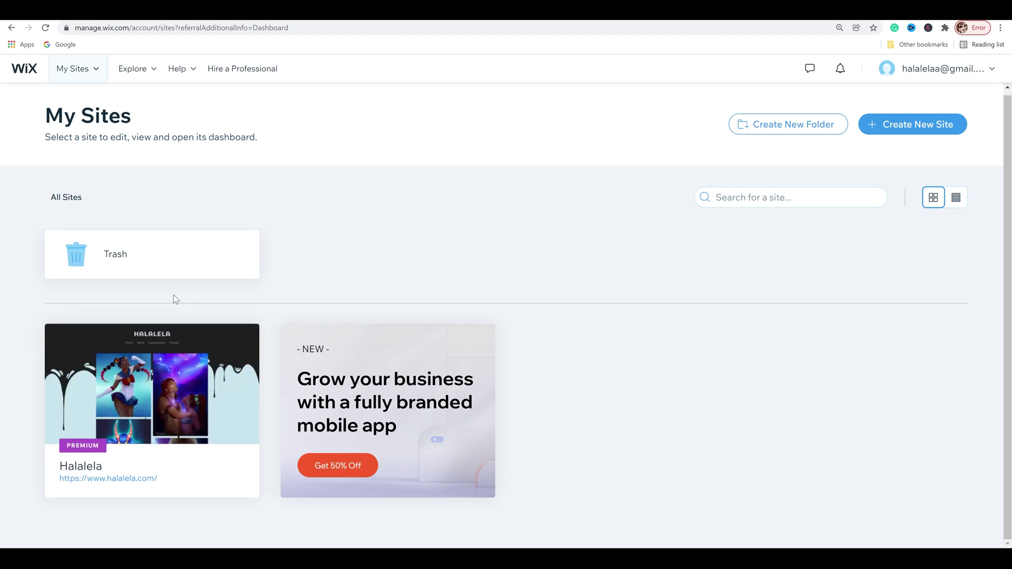
mouse_move(196, 362)
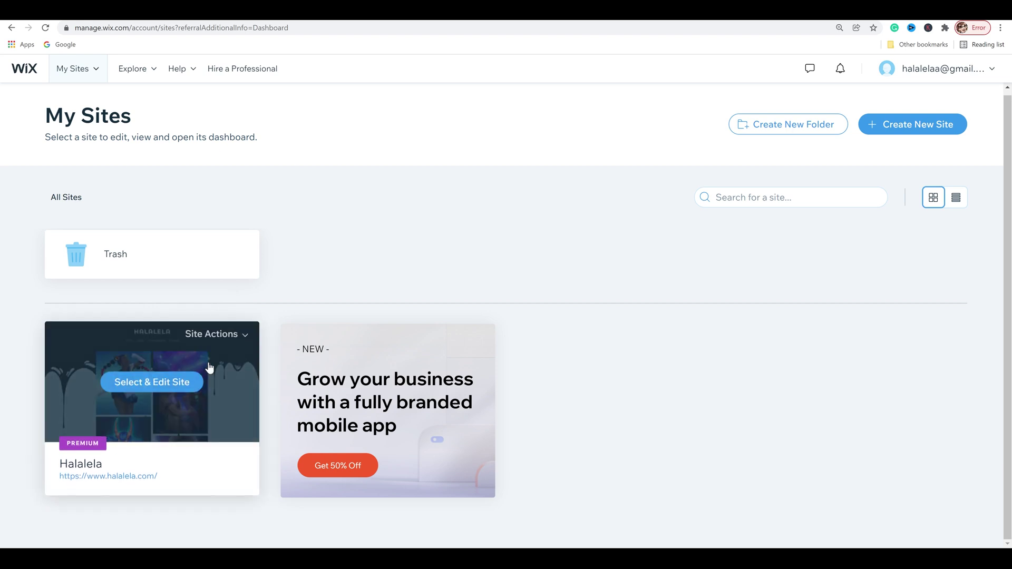
click(152, 387)
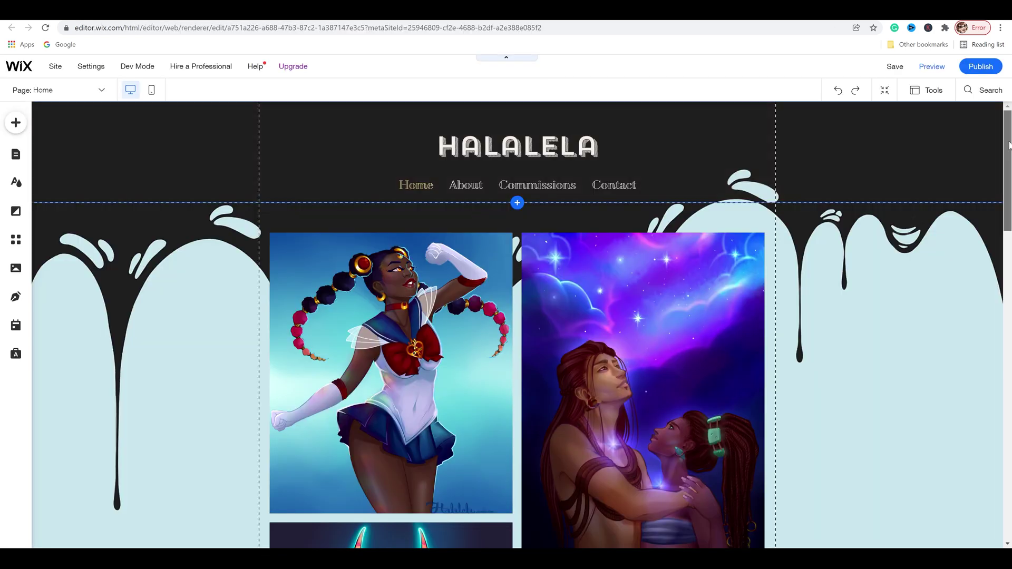
- Let the Halalela Home page finish loading in the Editor
mouse_move(1007, 145)
mouse_down()
mouse_move(1007, 194)
mouse_move(1004, 134)
mouse_up()
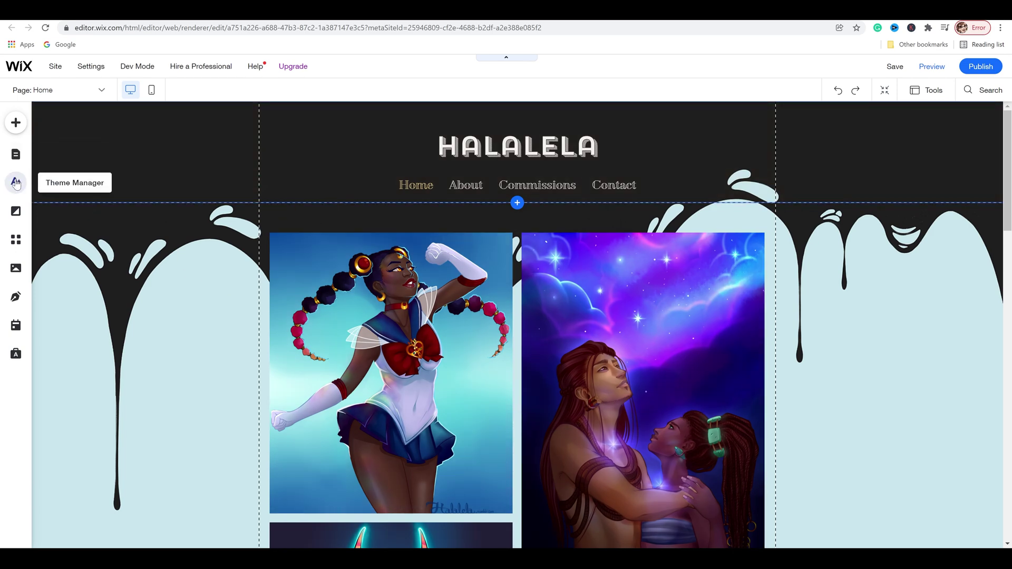
- Search the App Market for 'Online Store' and add Wix Stores to the site
click(16, 243)
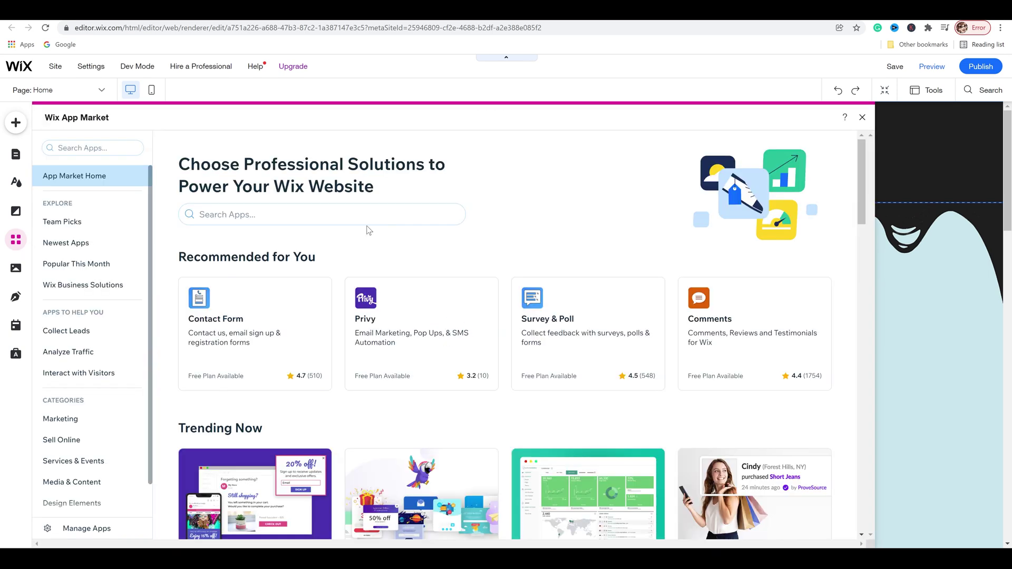
click(266, 214)
text(O)
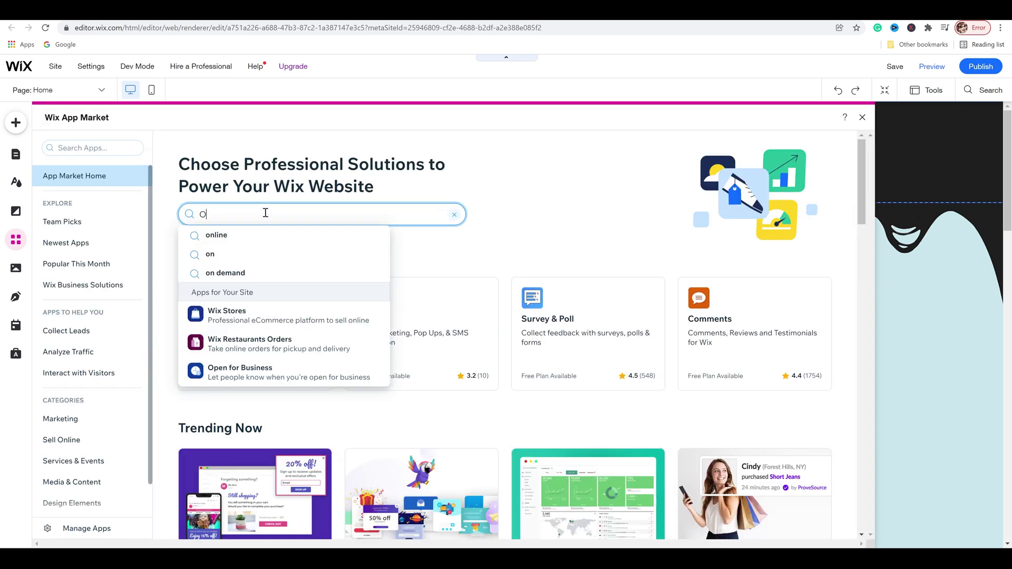
text(nline Stor)
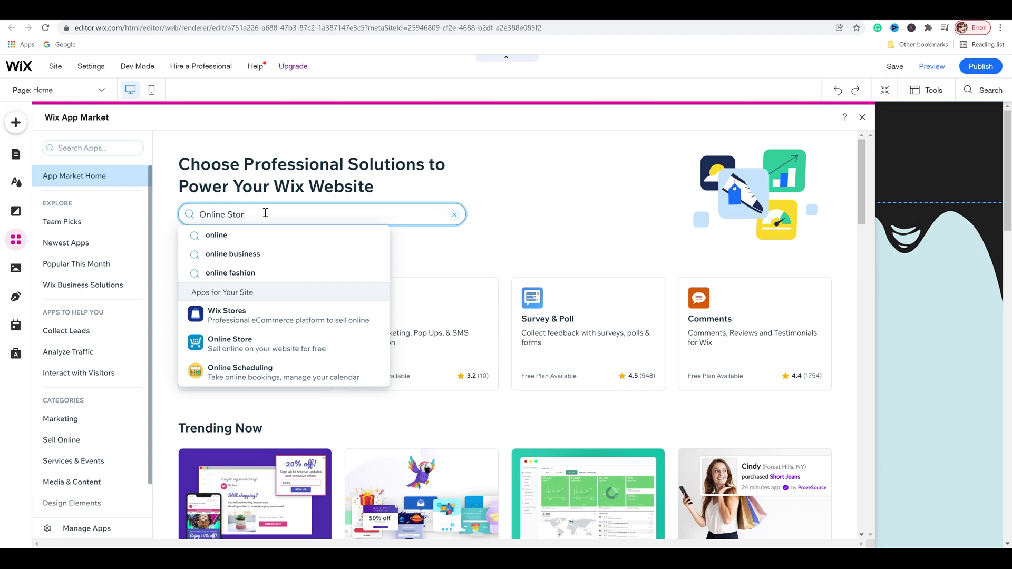
text(e)
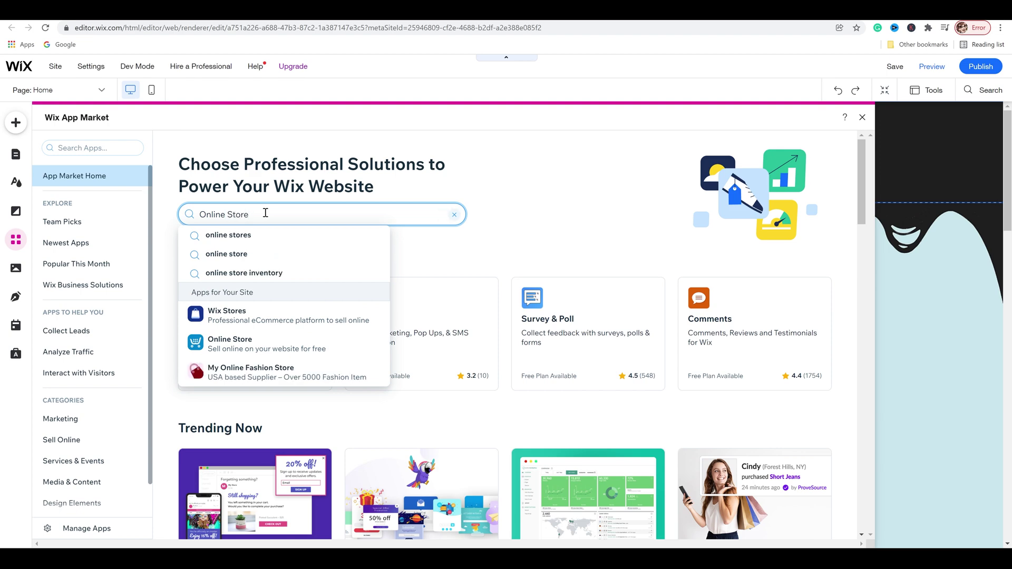
key(Return)
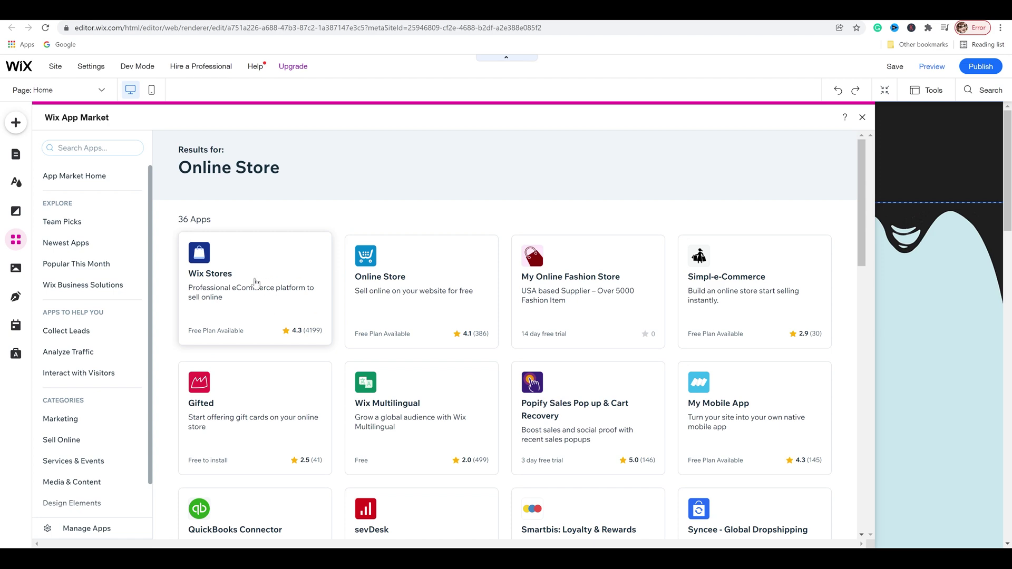
click(255, 282)
scroll(343, 263, down, 5)
scroll(377, 259, up, 1)
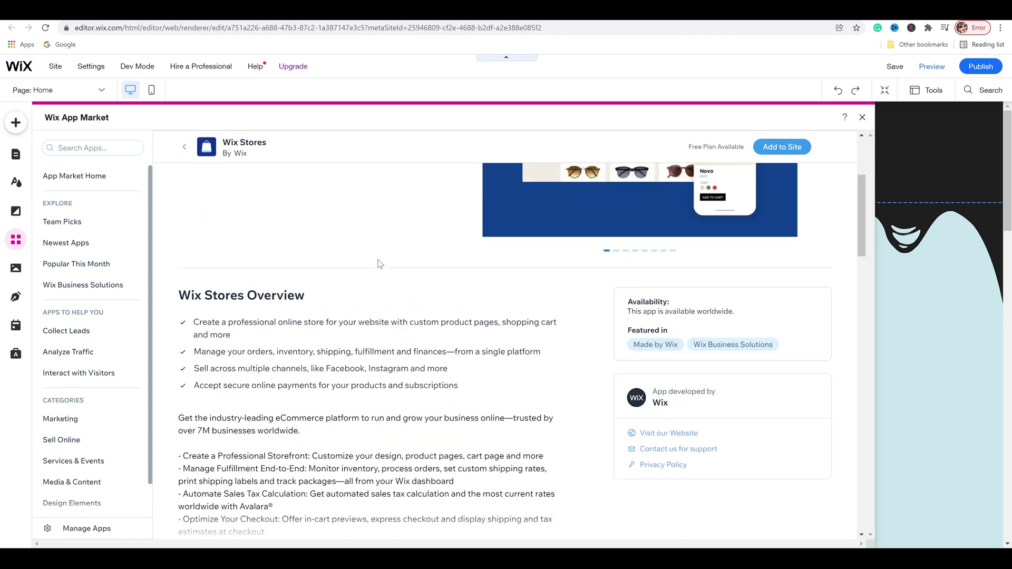
scroll(377, 264, up, 3)
click(257, 319)
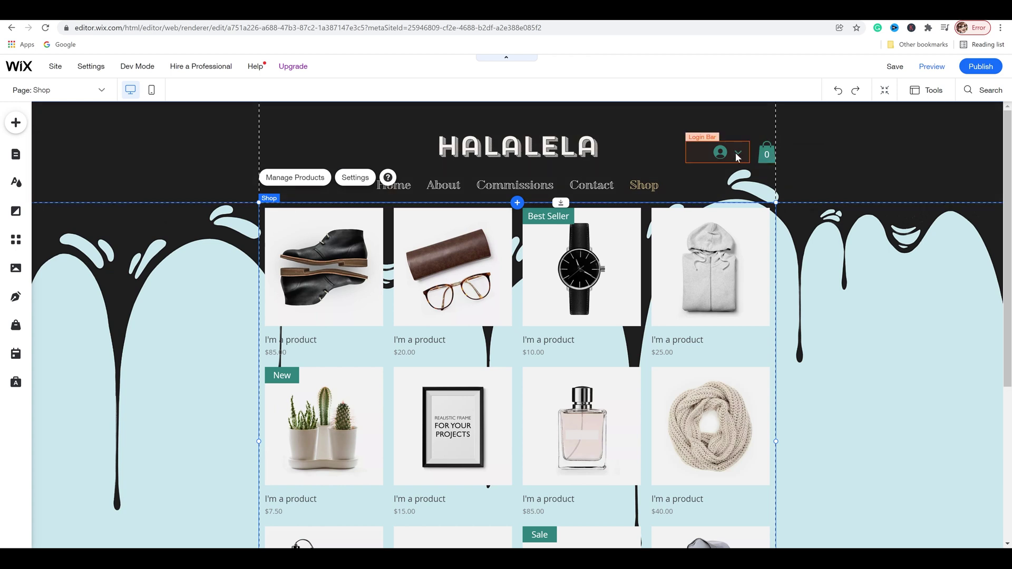
- Make the header login bar's profile pic and icons white
click(737, 155)
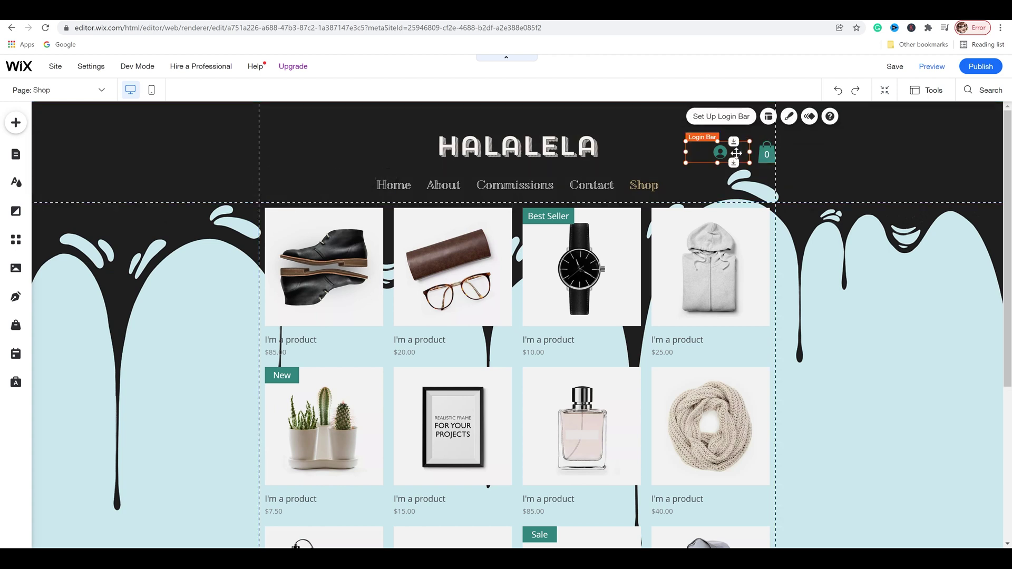
click(790, 118)
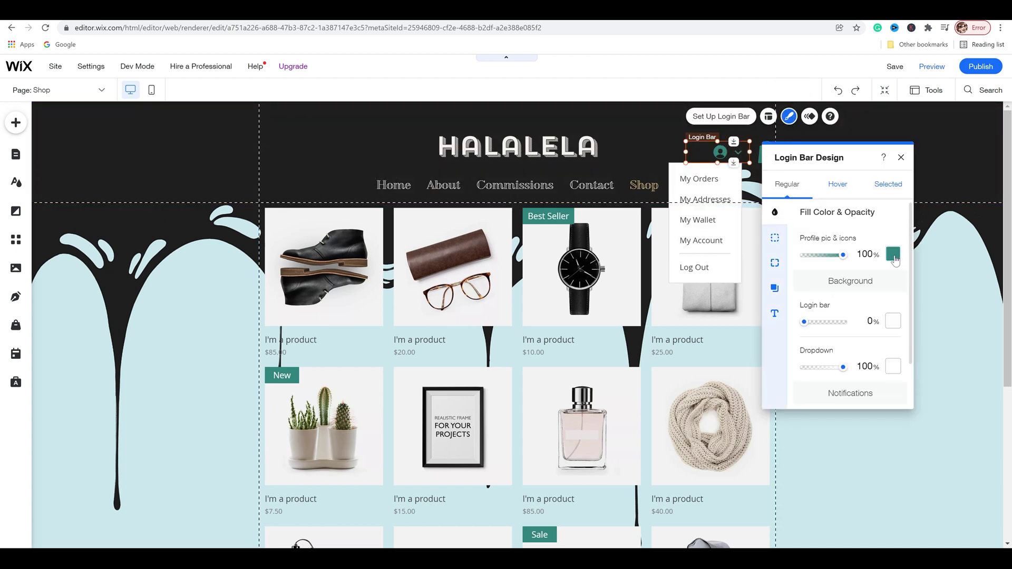
click(895, 256)
click(911, 310)
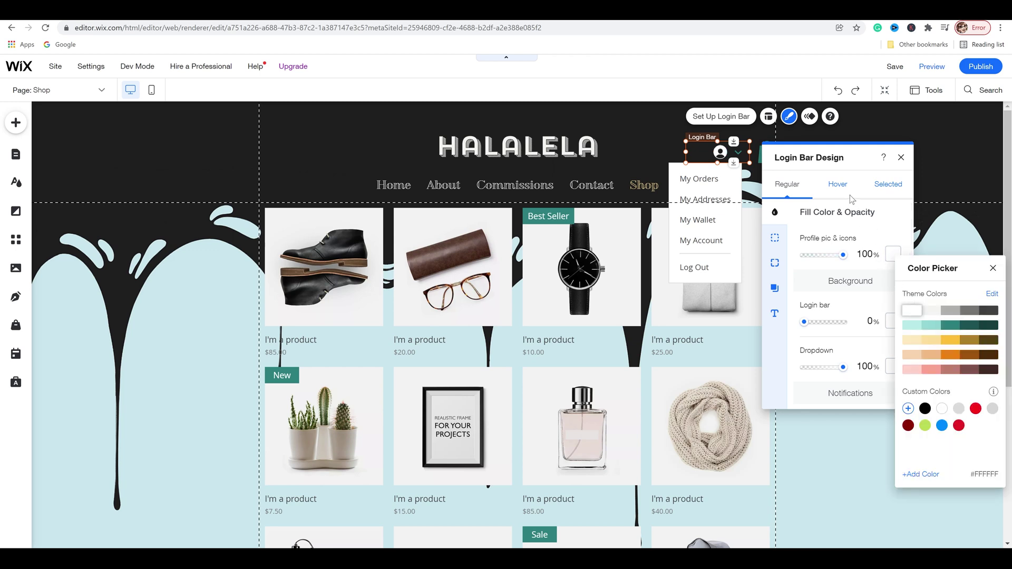
click(901, 158)
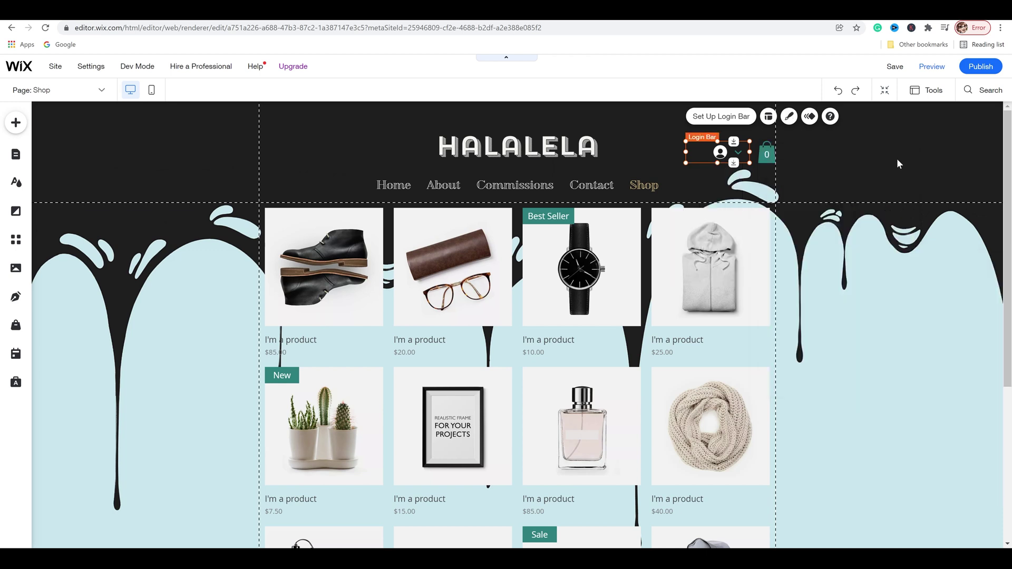
- Switch the header cart icon to a shopping-cart style and move it beside the login bar
click(767, 156)
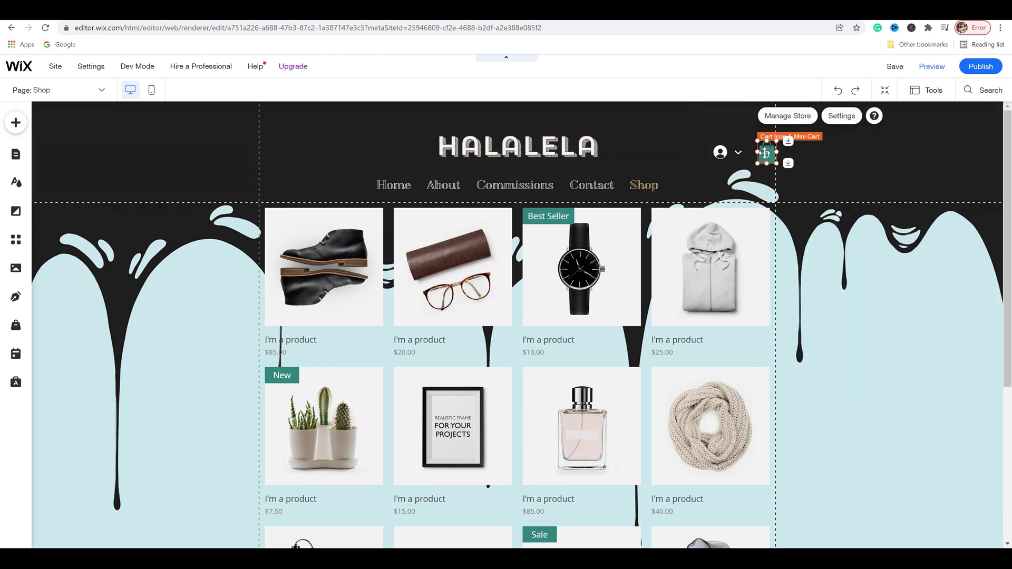
click(843, 116)
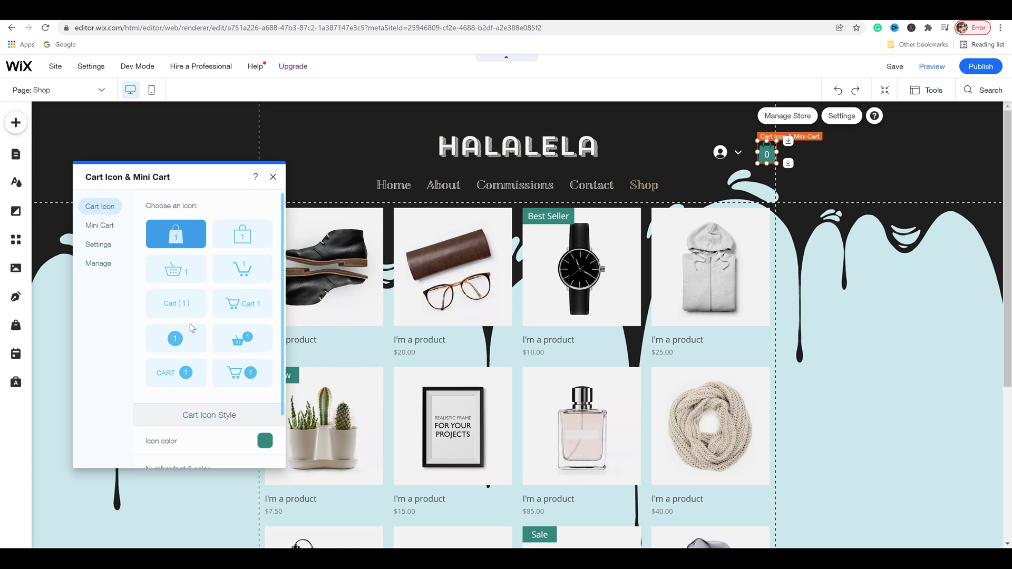
click(248, 275)
click(764, 153)
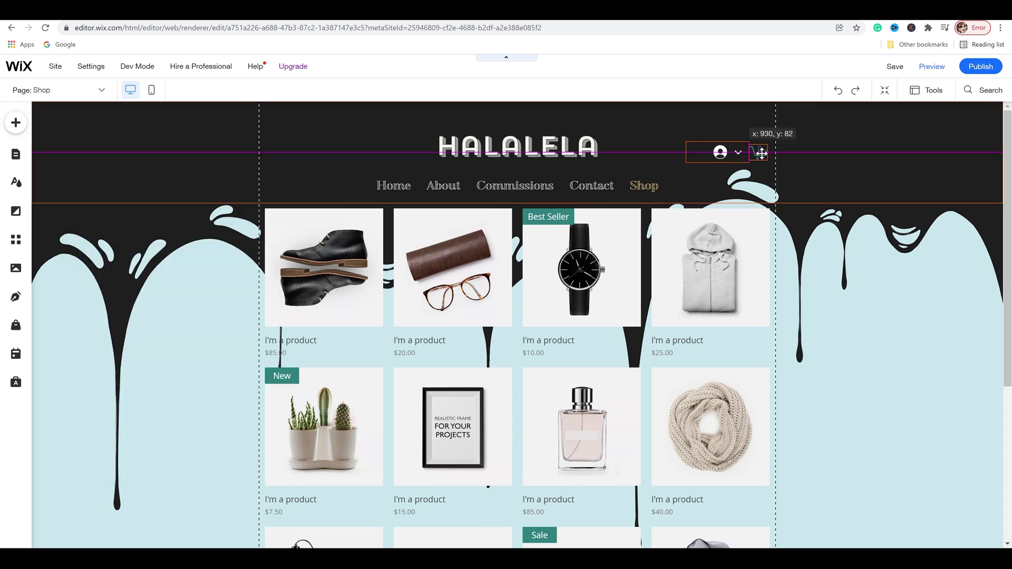
drag(771, 149, 767, 143)
scroll(274, 440, down, 2)
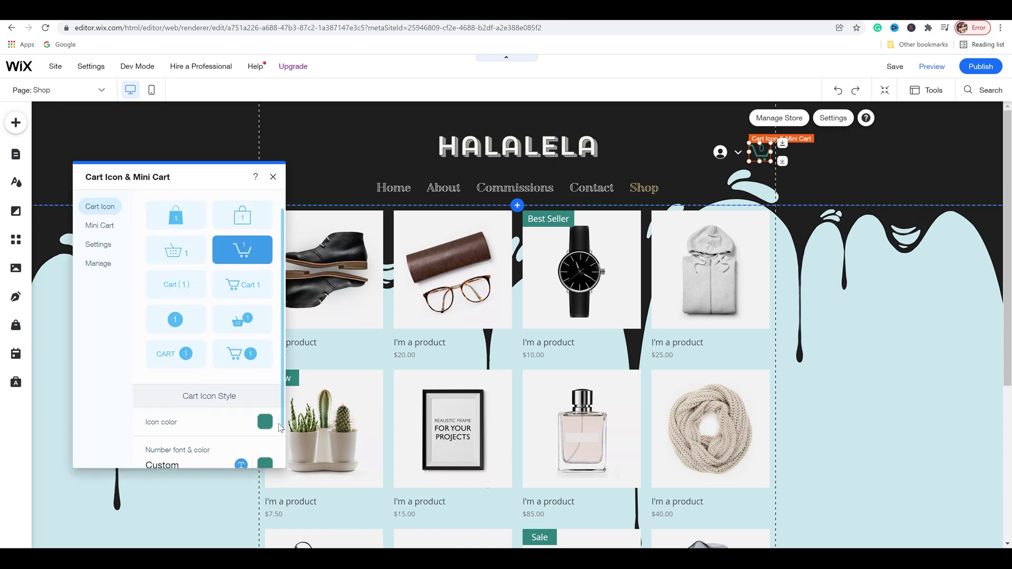
key(Escape)
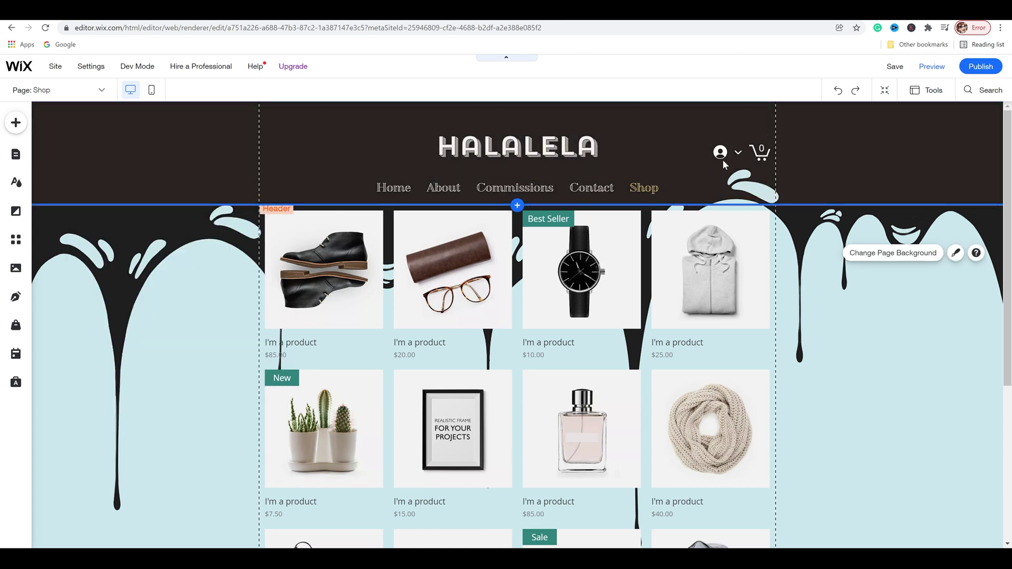
- Select the Shop page's product gallery and open its product list for managing
scroll(533, 267, down, 1)
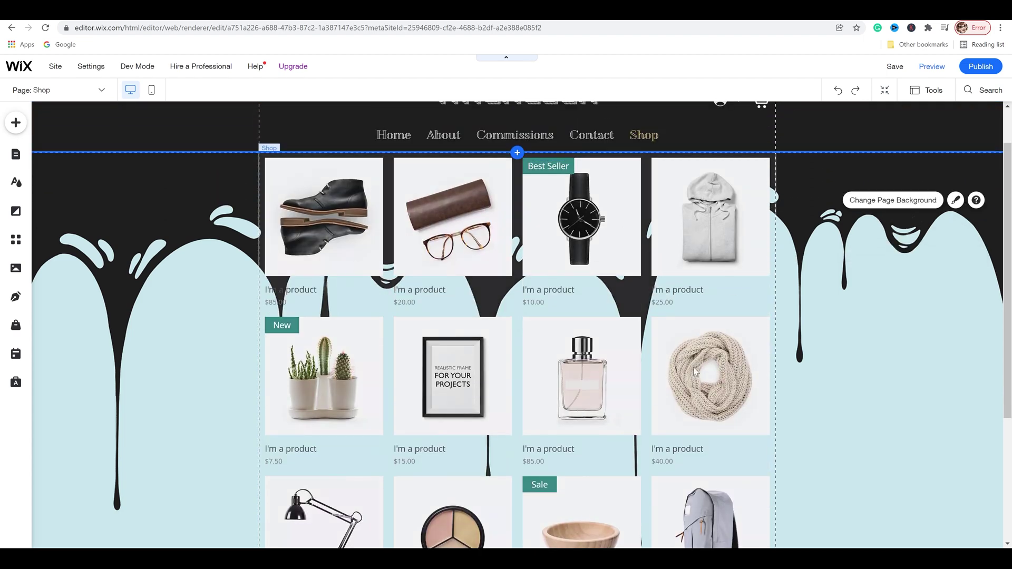
scroll(416, 437, down, 3)
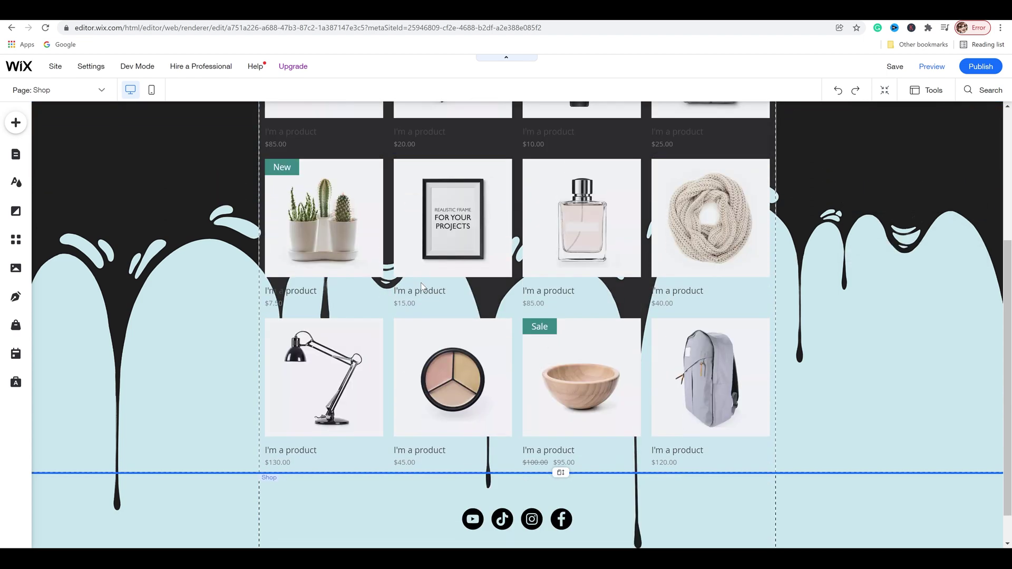
scroll(383, 291, up, 4)
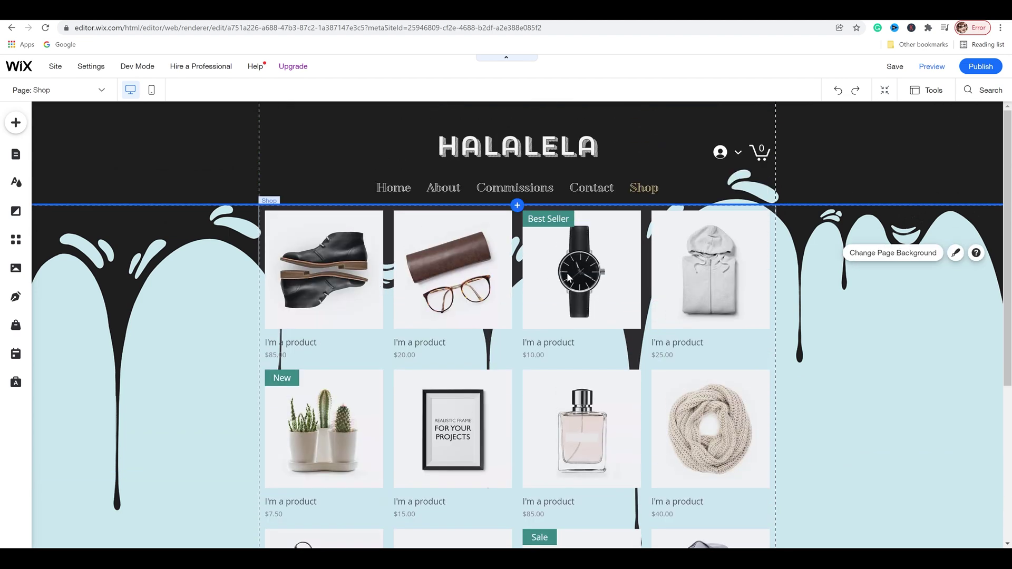
click(344, 269)
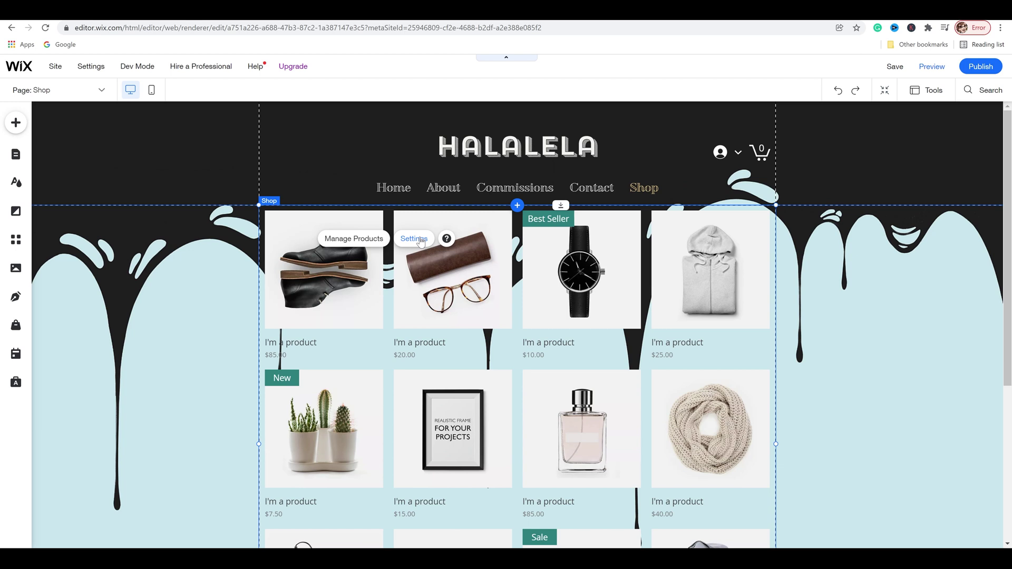
click(354, 239)
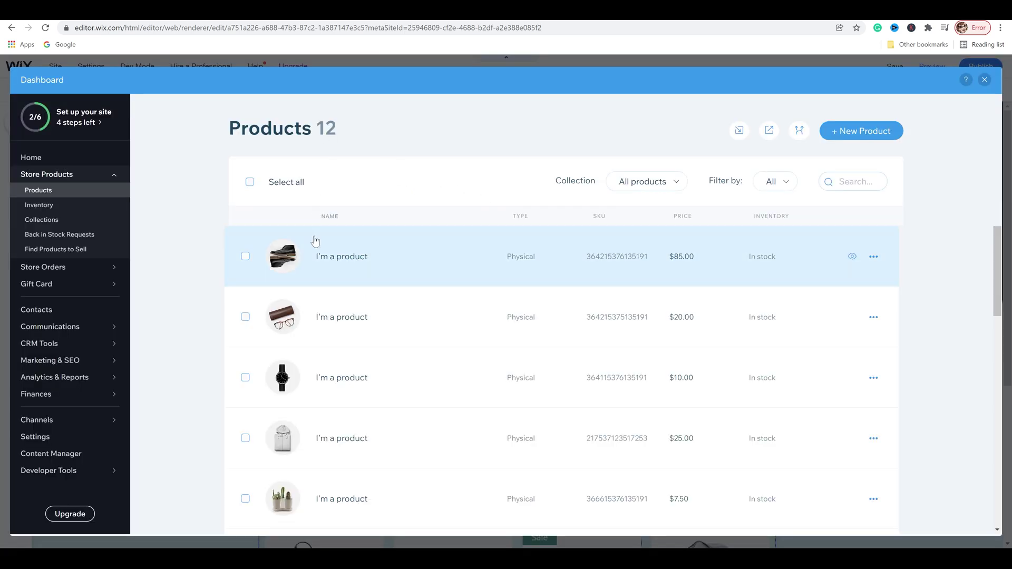
- Delete all 12 sample products and start a new product
scroll(506, 237, down, 2)
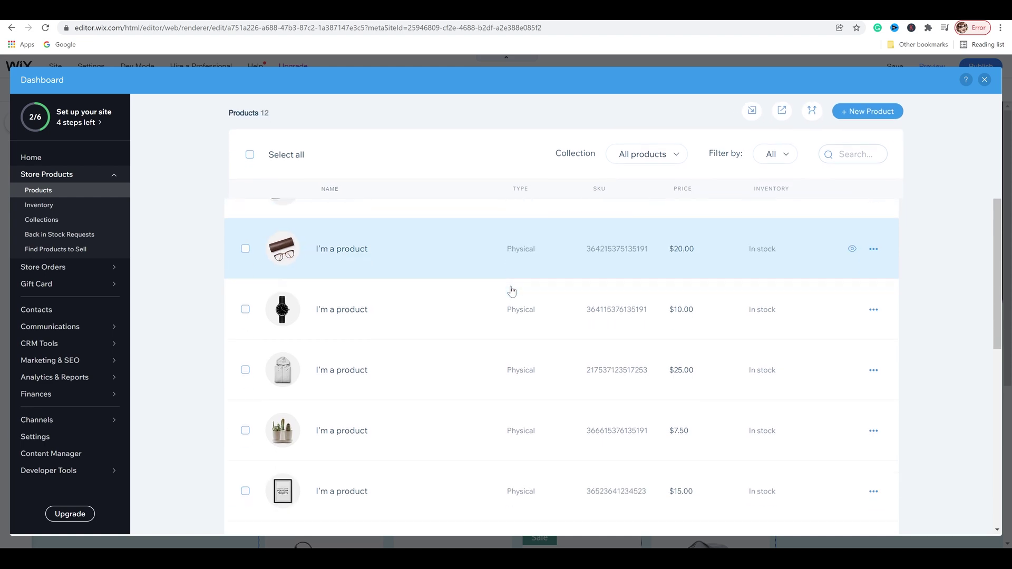
scroll(510, 293, down, 7)
scroll(506, 316, up, 5)
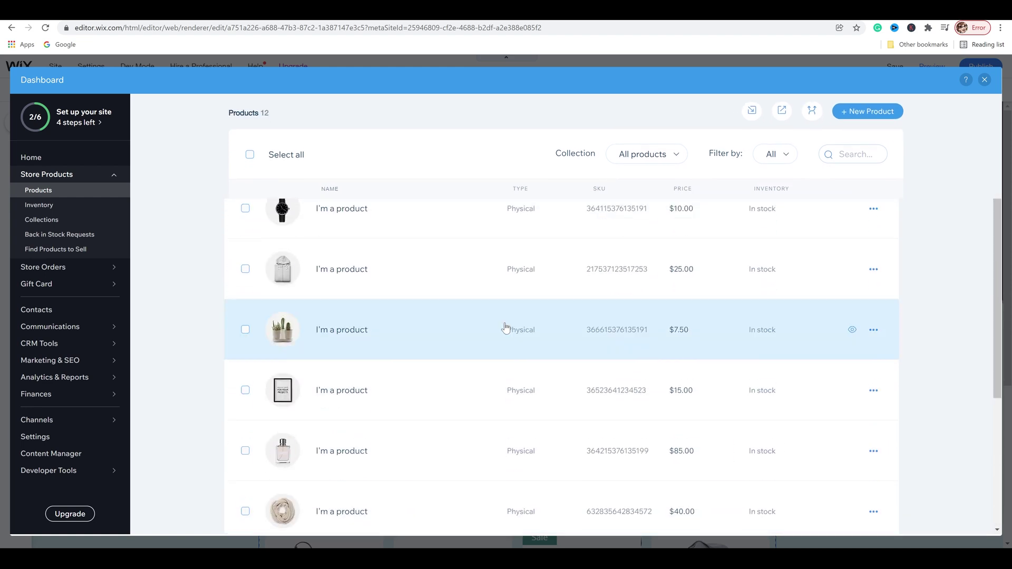
scroll(505, 328, up, 4)
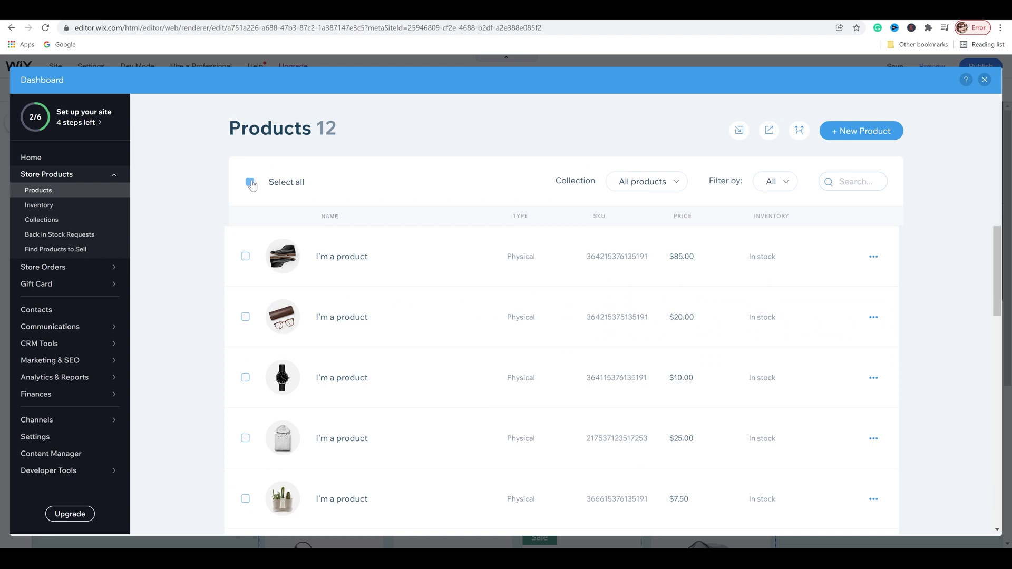
click(251, 182)
click(856, 182)
click(613, 377)
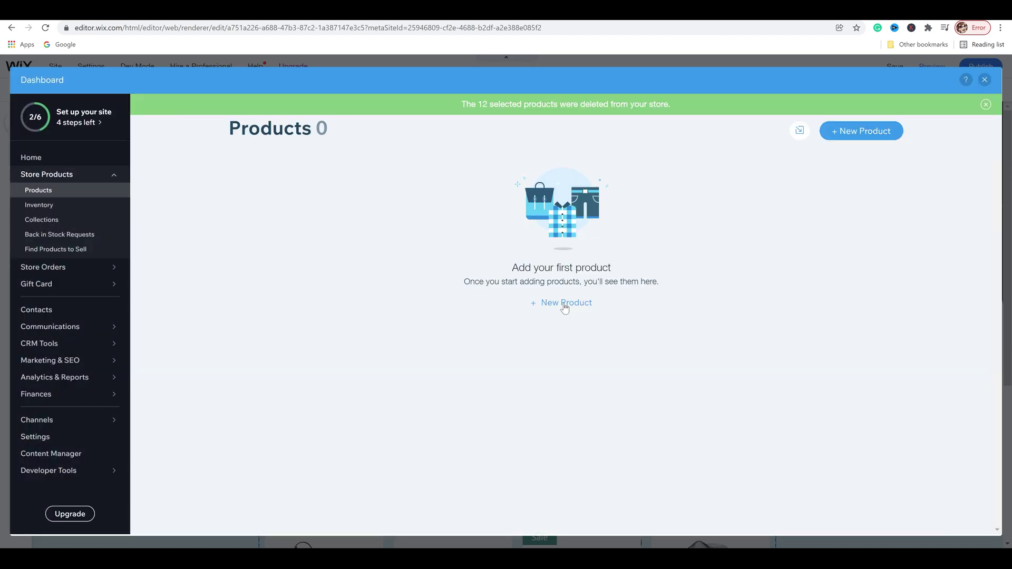
click(564, 305)
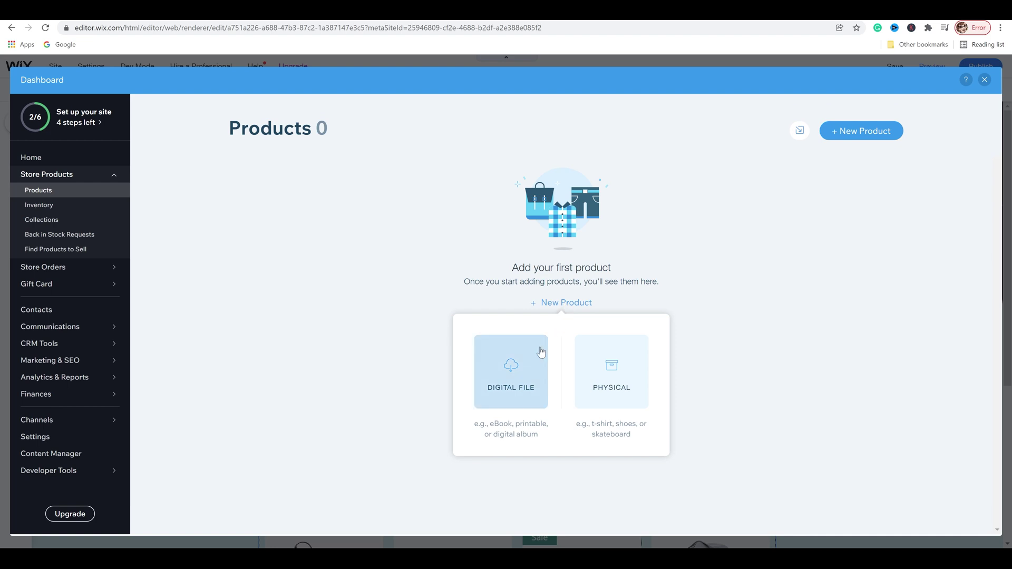
- Create a digital-file product titled 'Mabel' and begin uploading its file
click(513, 369)
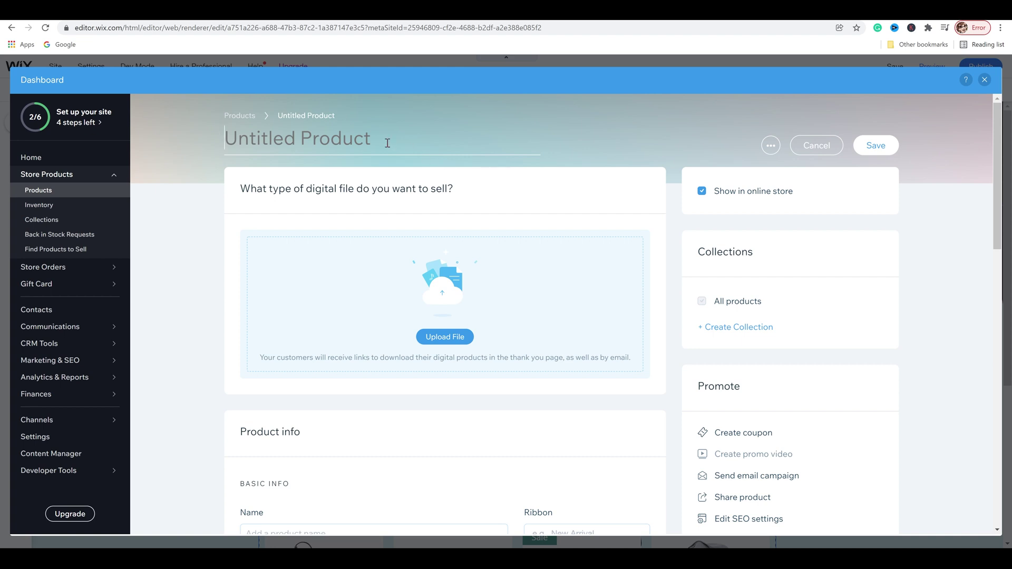
text(M)
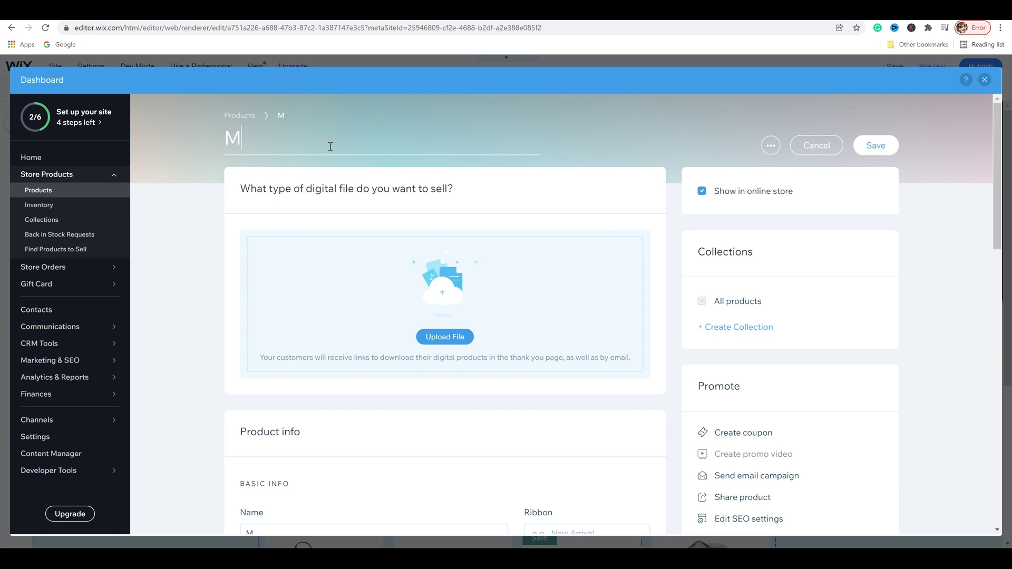
text(abel)
key(BackSpace)
scroll(636, 154, down, 1)
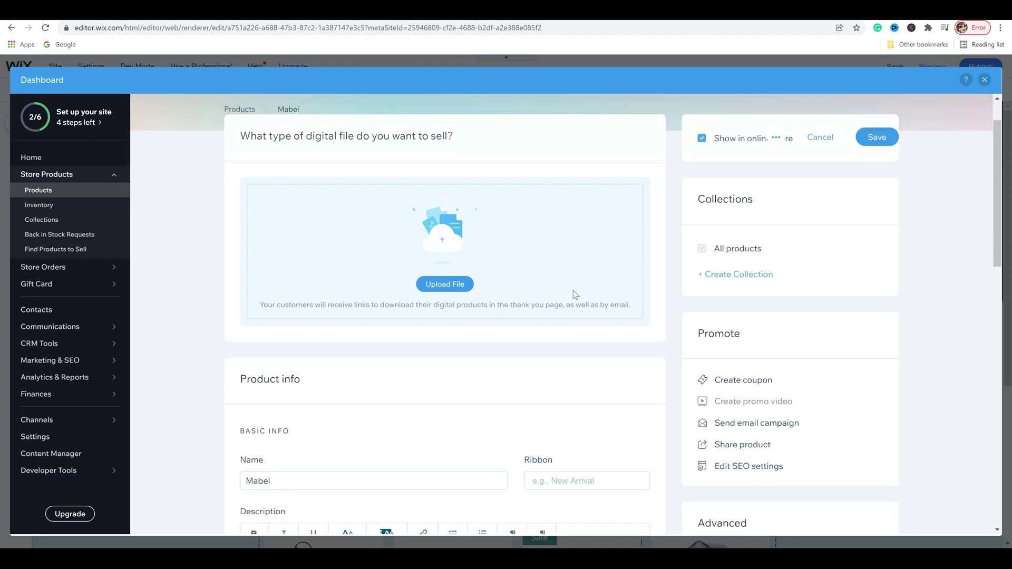
click(456, 285)
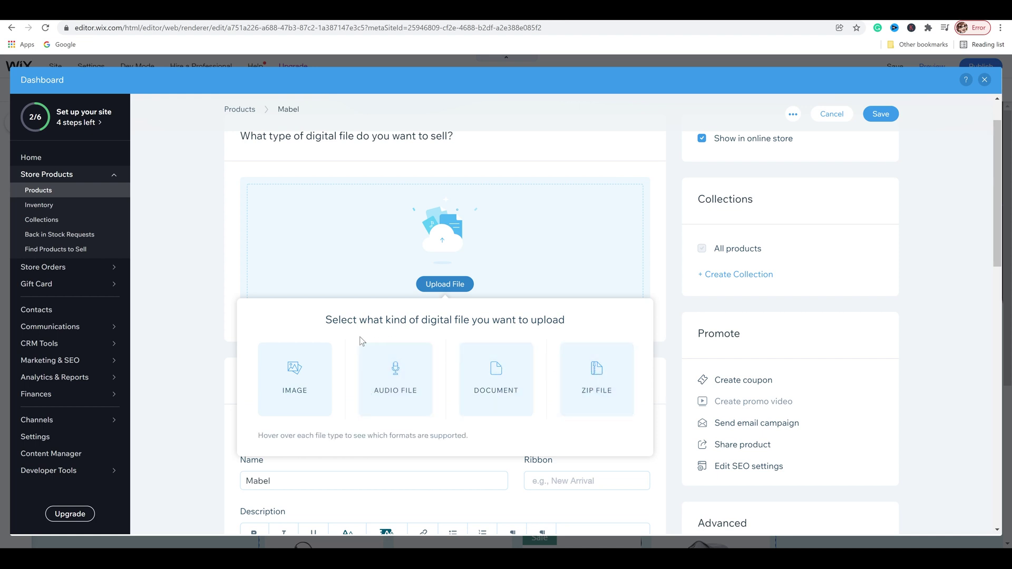
- Upload three LineArt PNG images and attach LineArt01.png to the Mabel product
click(303, 375)
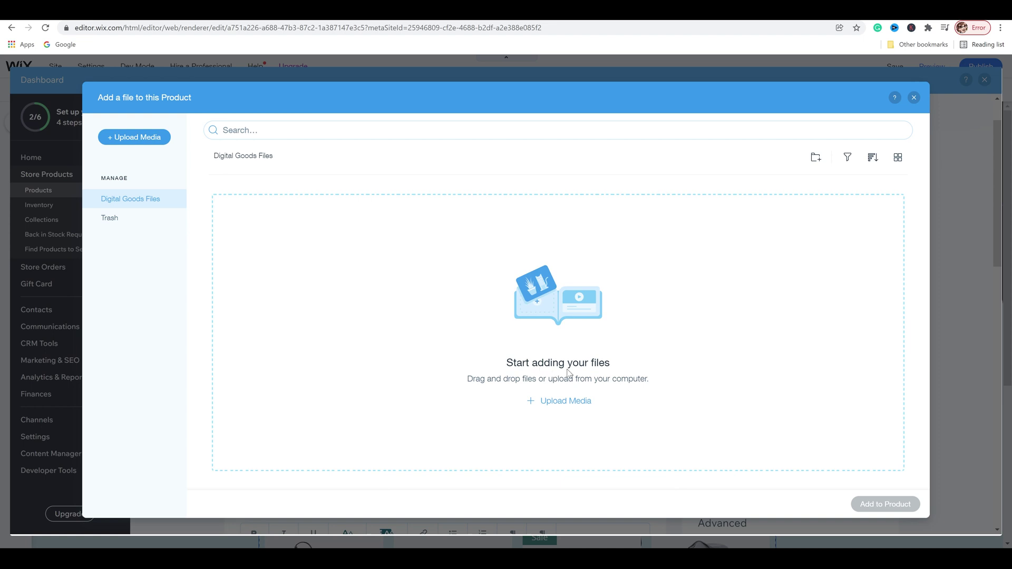
click(571, 405)
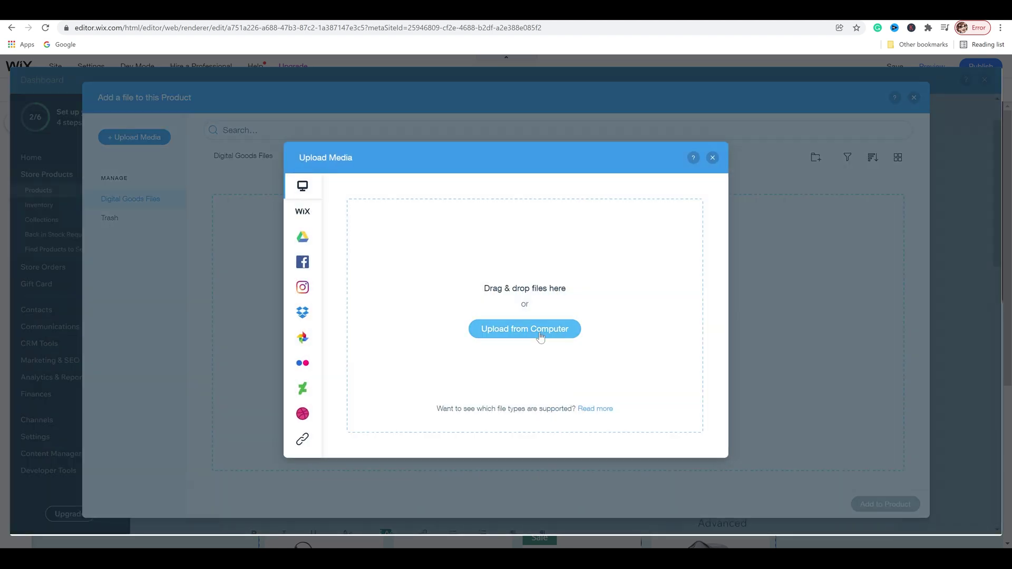
click(540, 336)
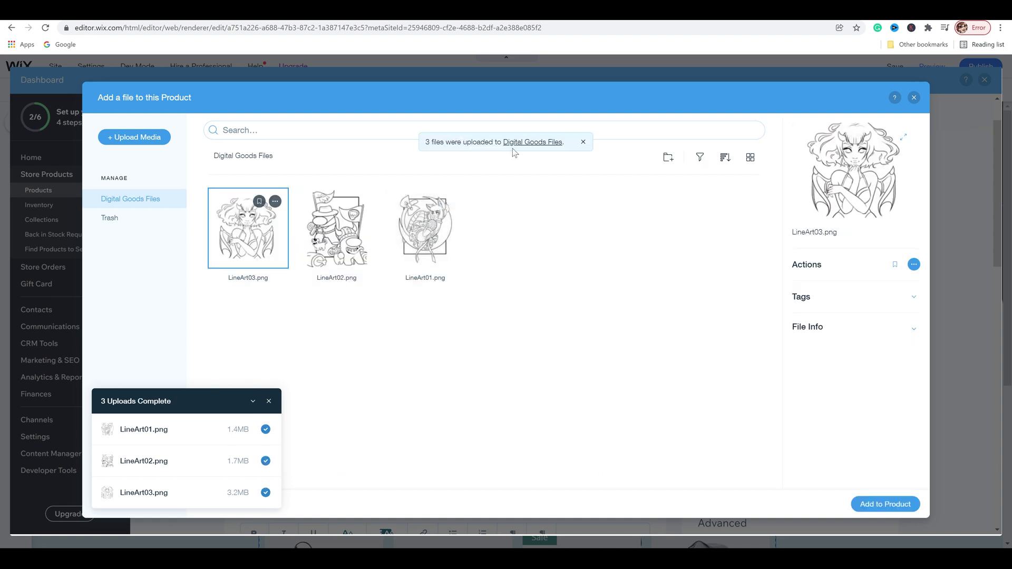
click(428, 244)
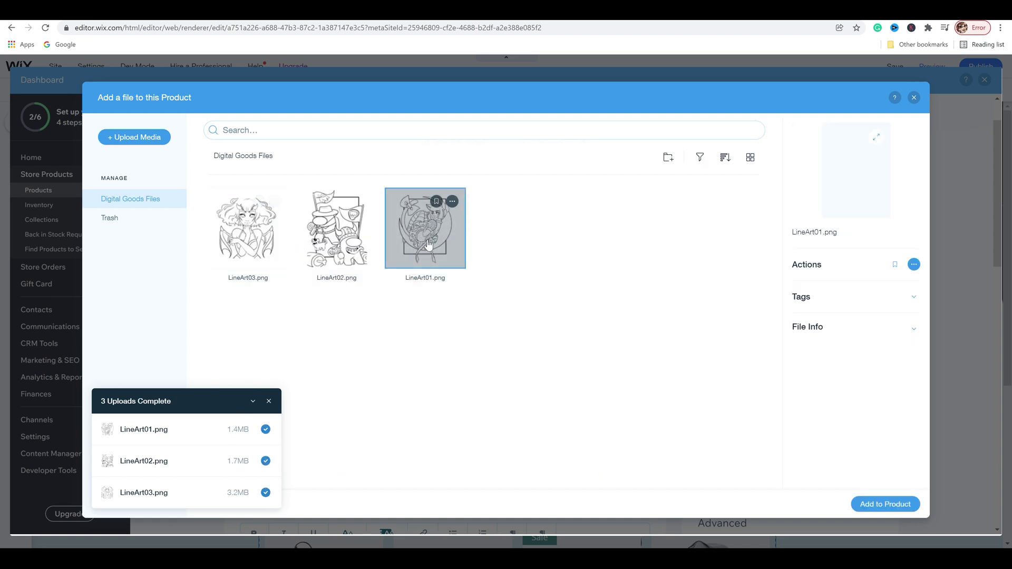
click(885, 505)
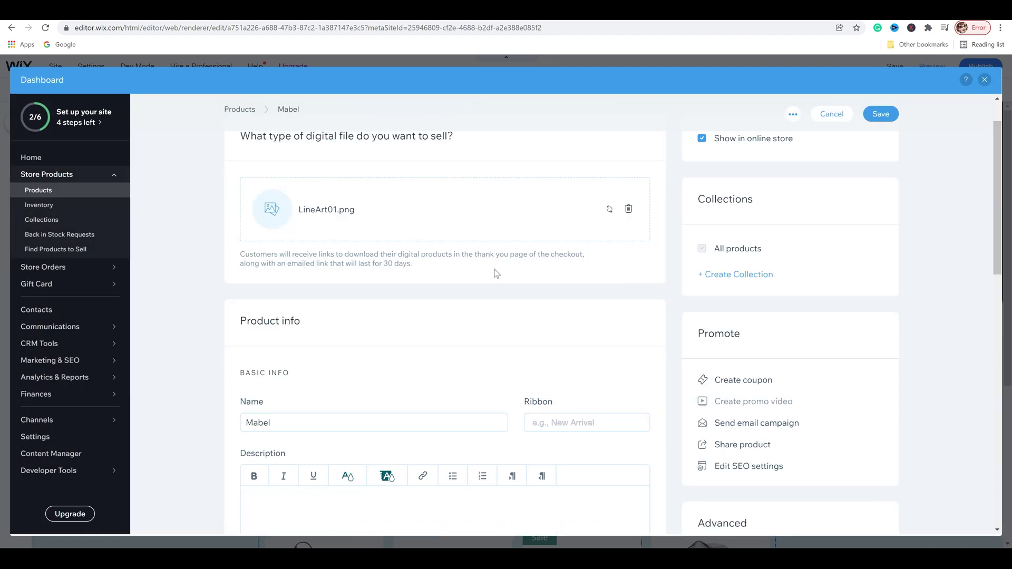
- Add Mabel to a new collection named 'Coloring Pages'
click(748, 275)
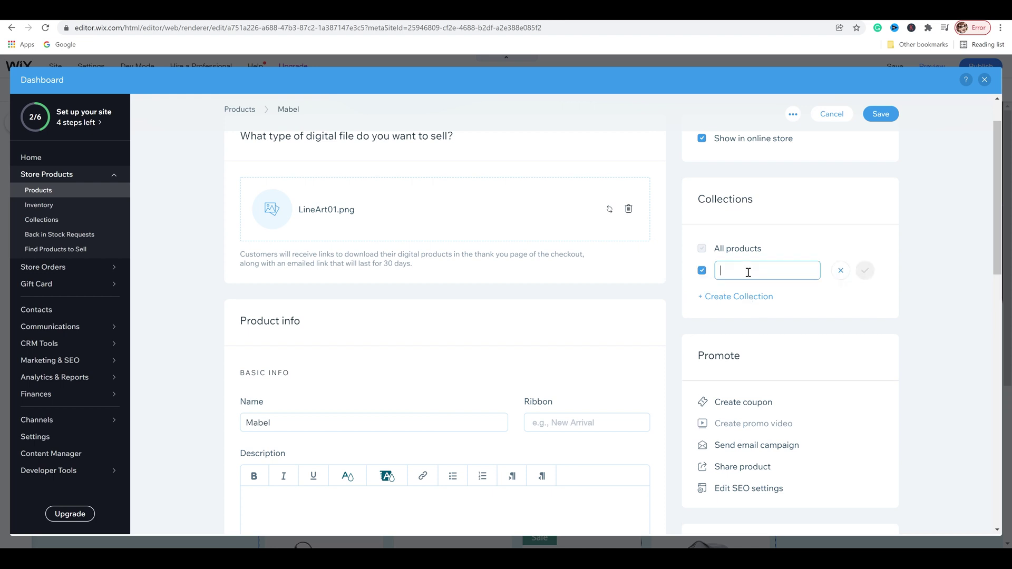
text(Coloring Pages)
click(865, 270)
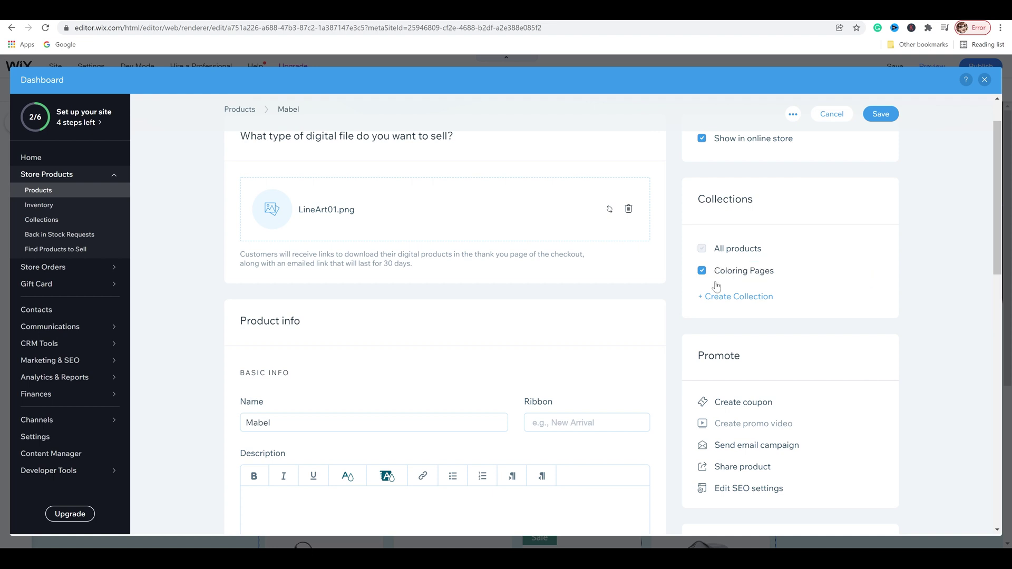
scroll(449, 358, down, 3)
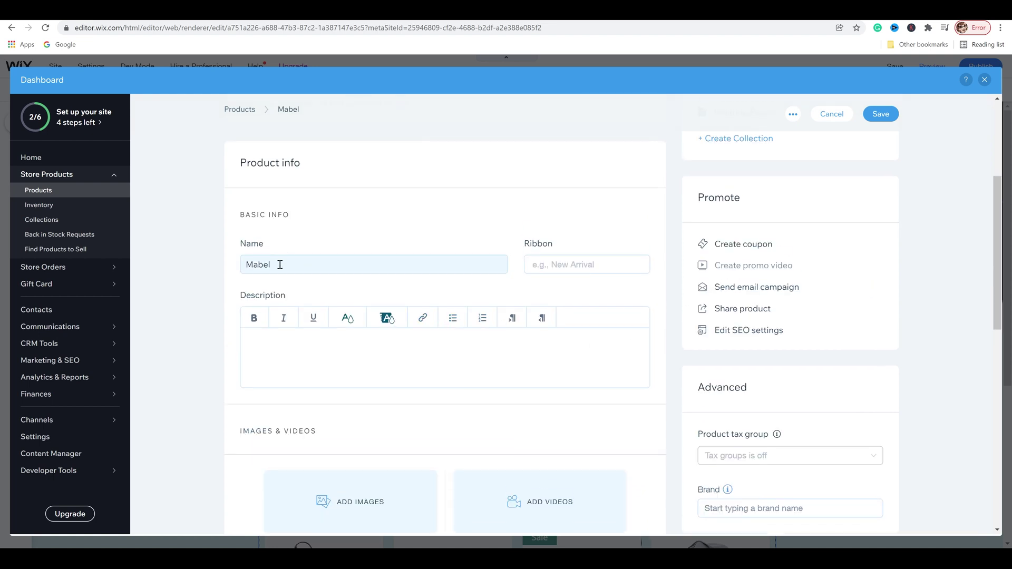
- Give Mabel a 'New Coloring Page' ribbon and the description 'Mabel is an Origginal Character of mine. Have fun coloring!'
click(597, 267)
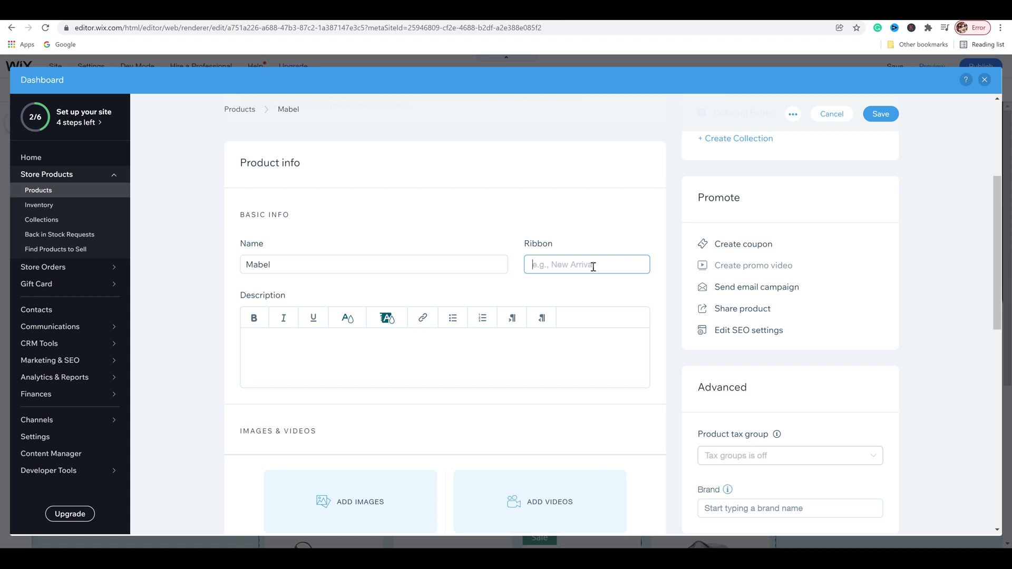
text(New Coloring)
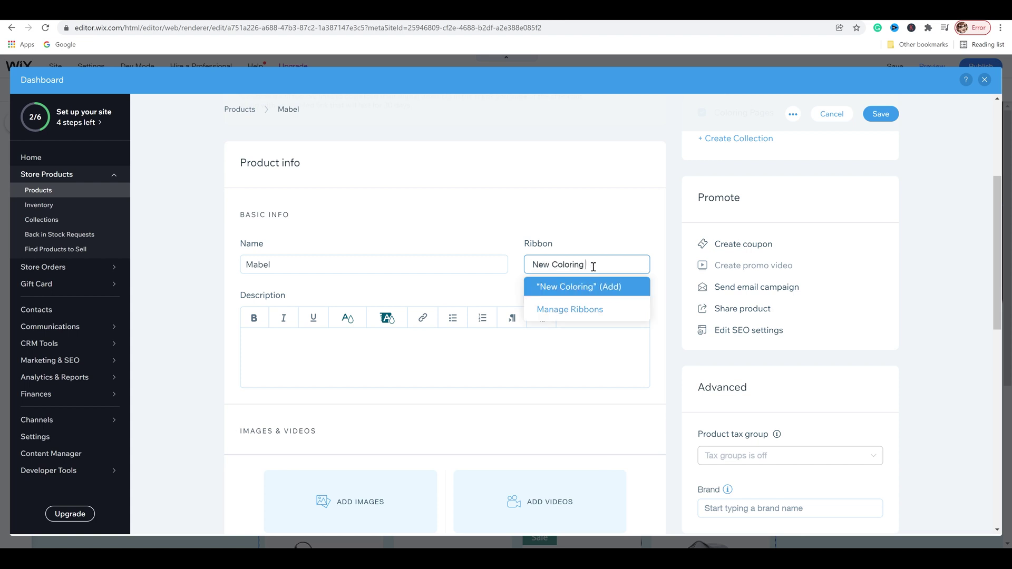
text( Page)
click(503, 364)
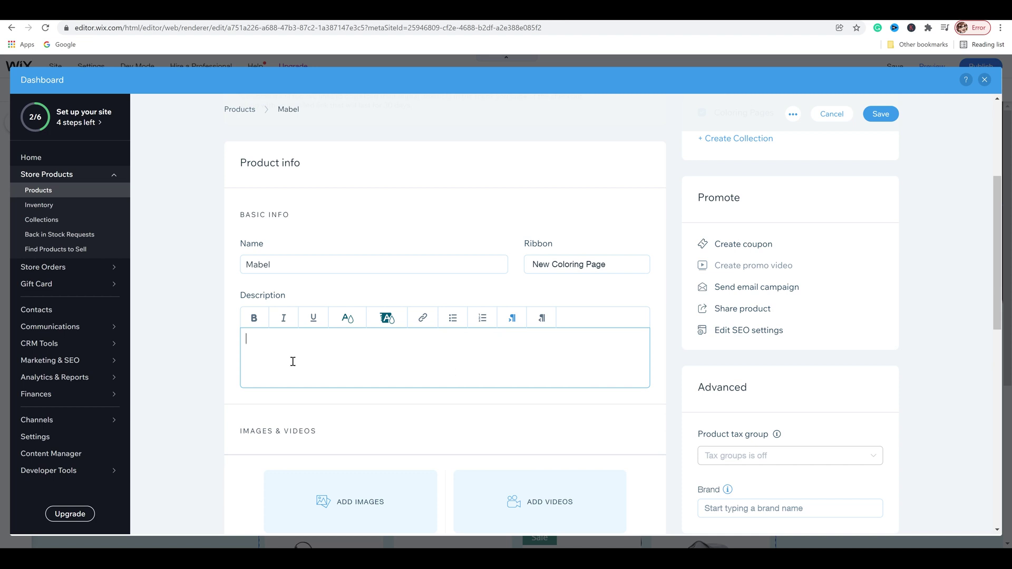
text(Ma)
text(bel is an Orig)
text(gina)
text(l Character of mine)
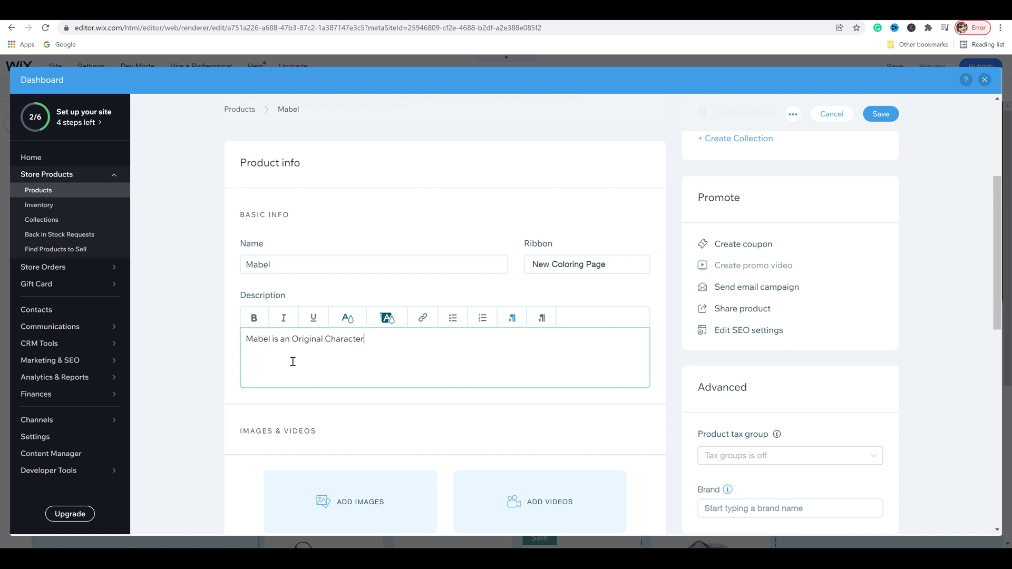
text(. Have fun coloring!)
scroll(293, 362, down, 3)
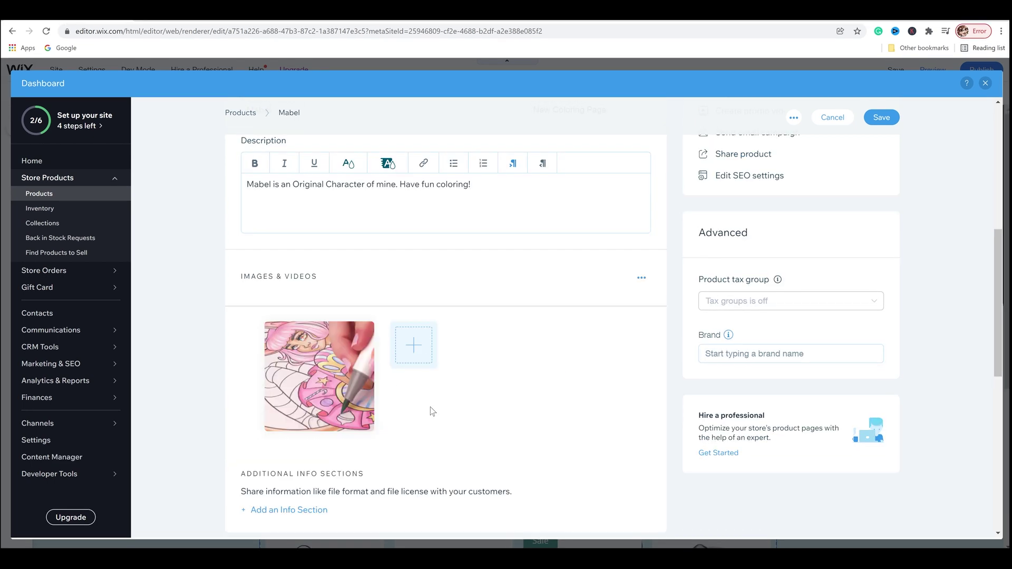
- Set Mabel's price to 1.00
scroll(1003, 269, down, 2)
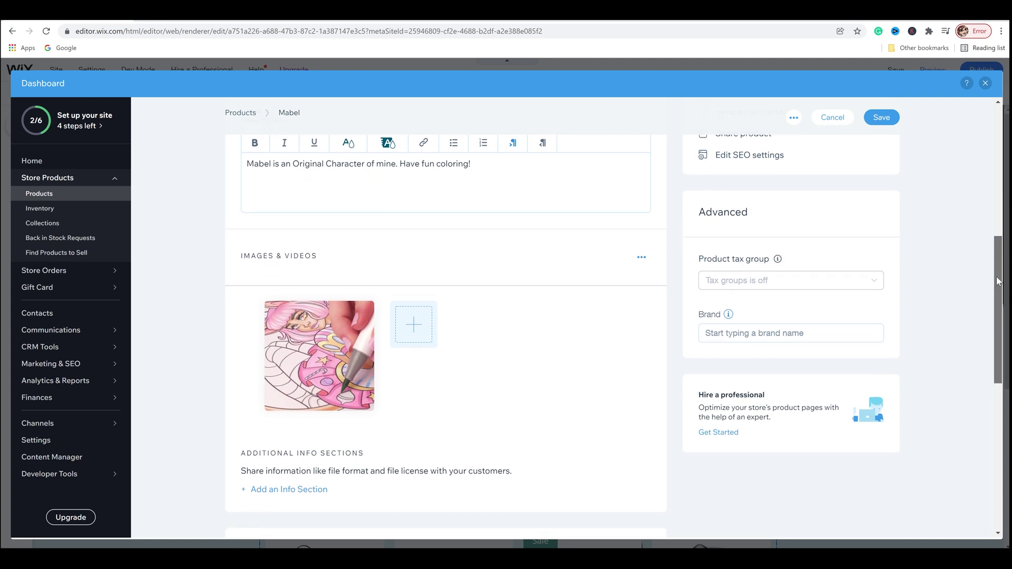
drag(1003, 282, 996, 370)
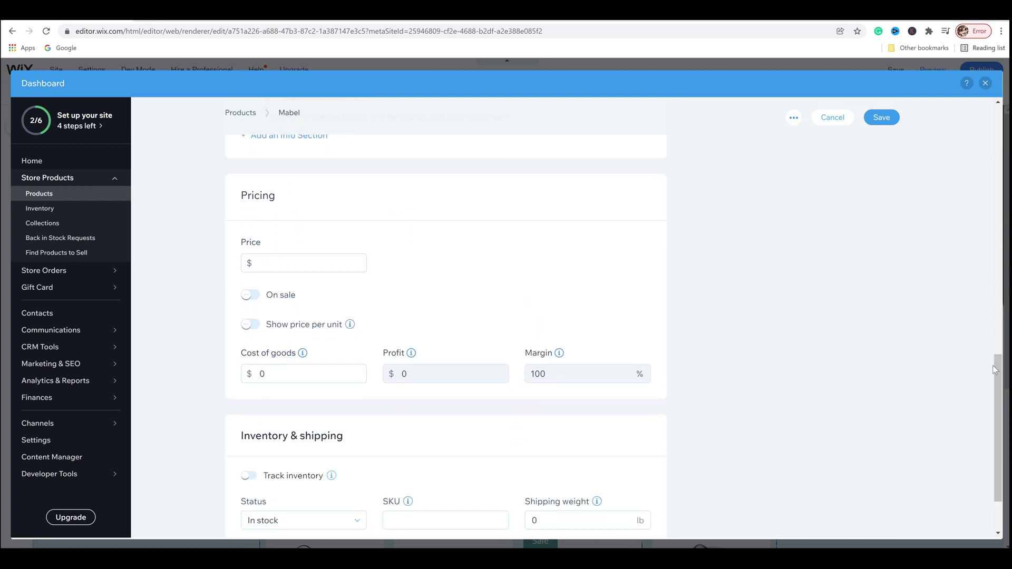
click(240, 262)
text(1)
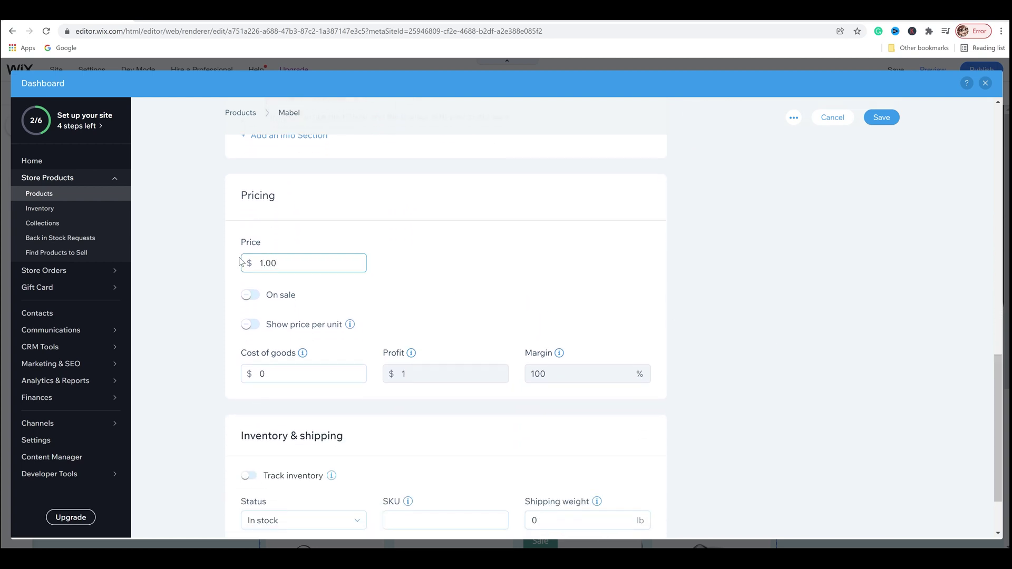
click(452, 312)
- Change the cost of goods to 0.50, giving 50% margin
scroll(450, 312, down, 1)
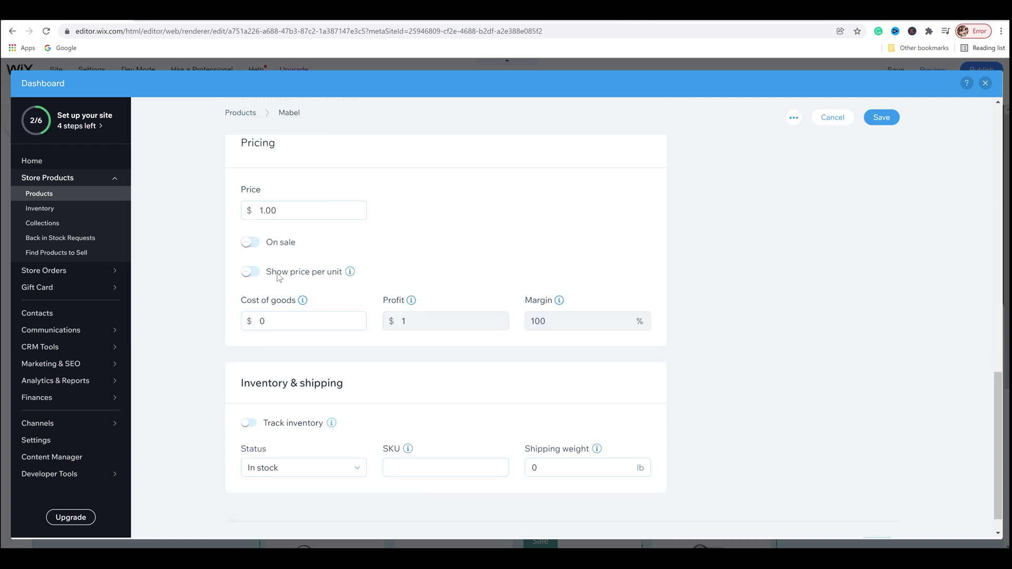
click(297, 321)
key(BackSpace)
text(0.50)
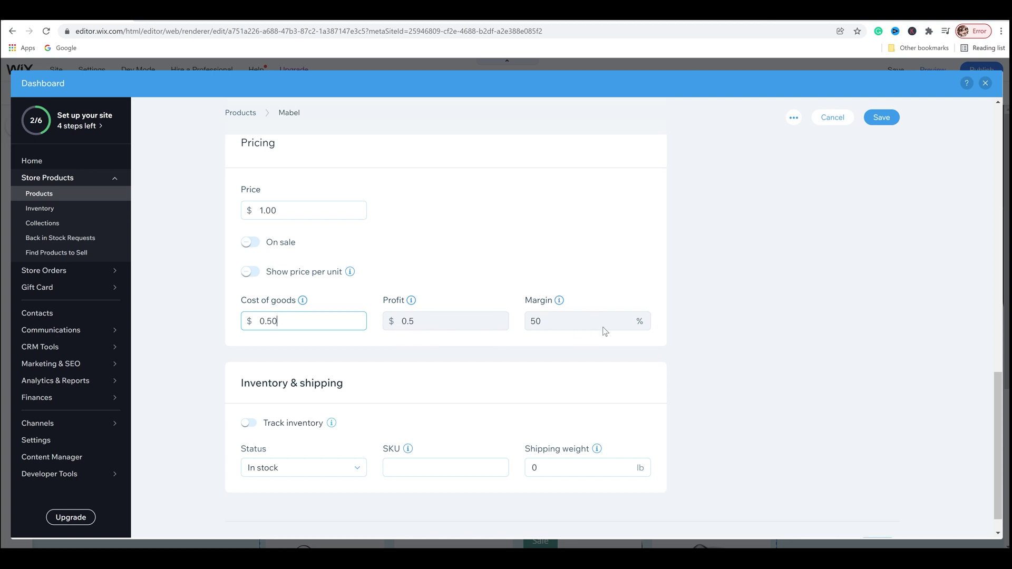
scroll(236, 364, down, 1)
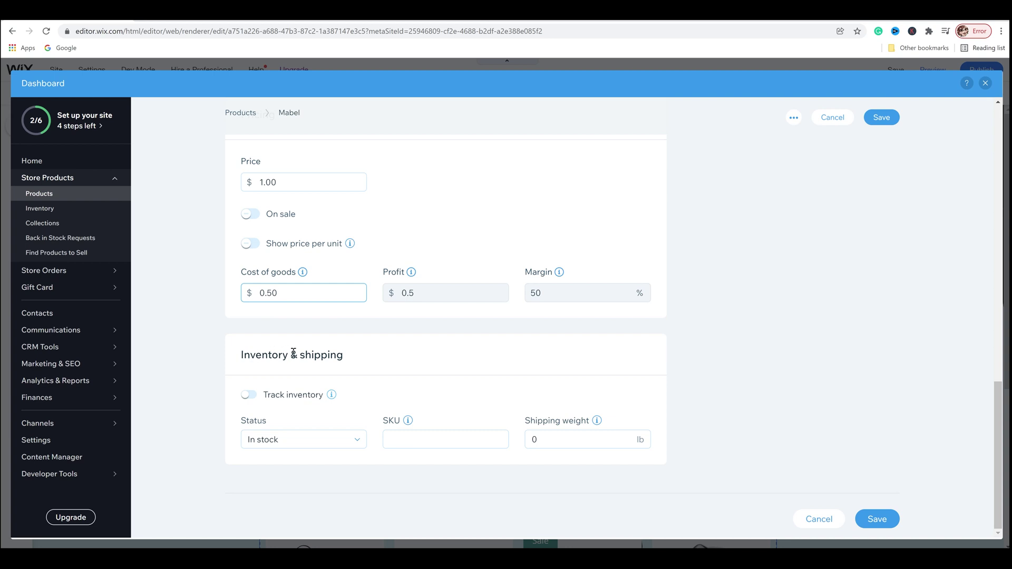
click(248, 395)
click(287, 440)
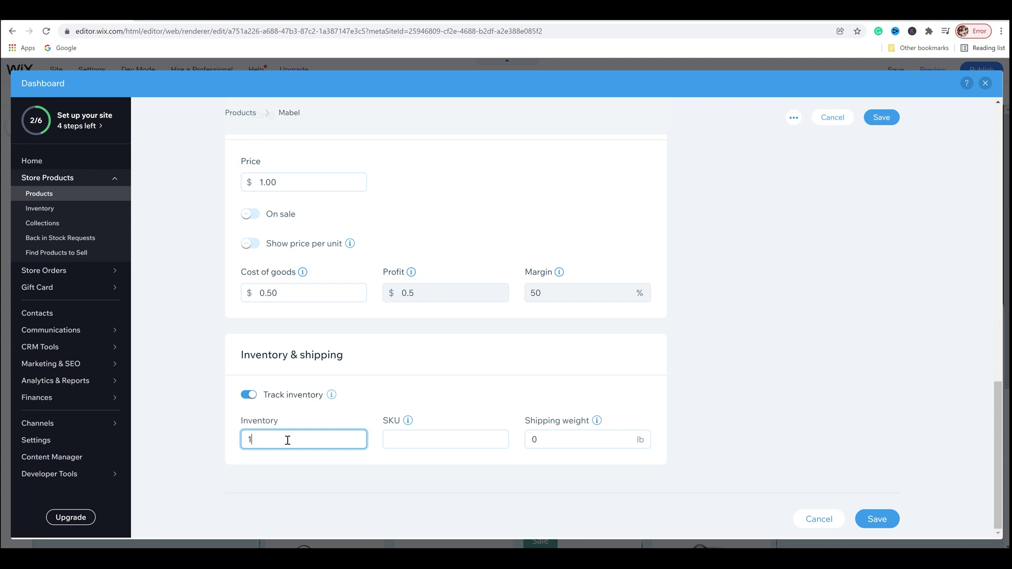
text(100)
click(254, 398)
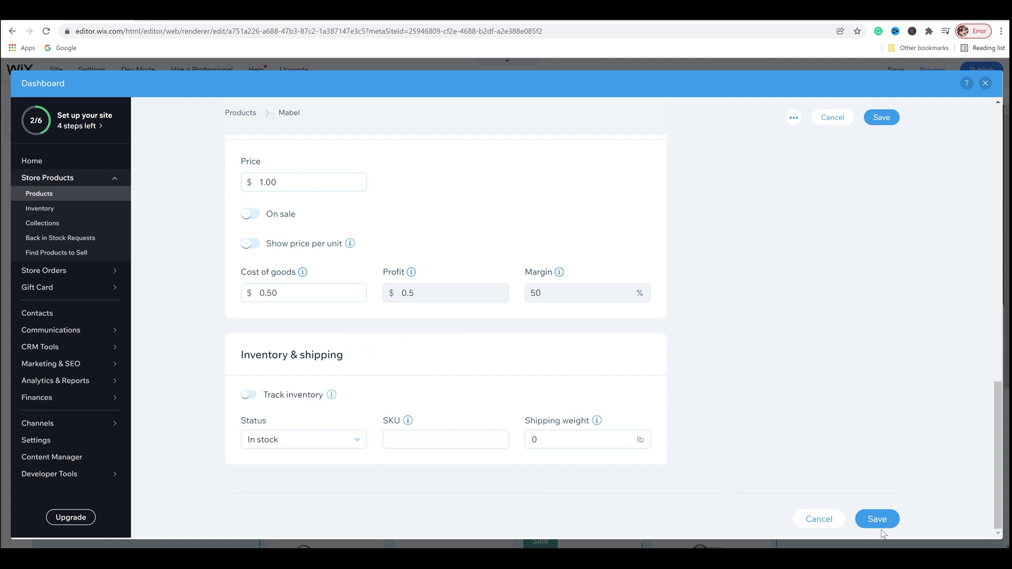
- Start a coupon from Promote and save Mabel's pending changes when prompted
scroll(900, 336, up, 1)
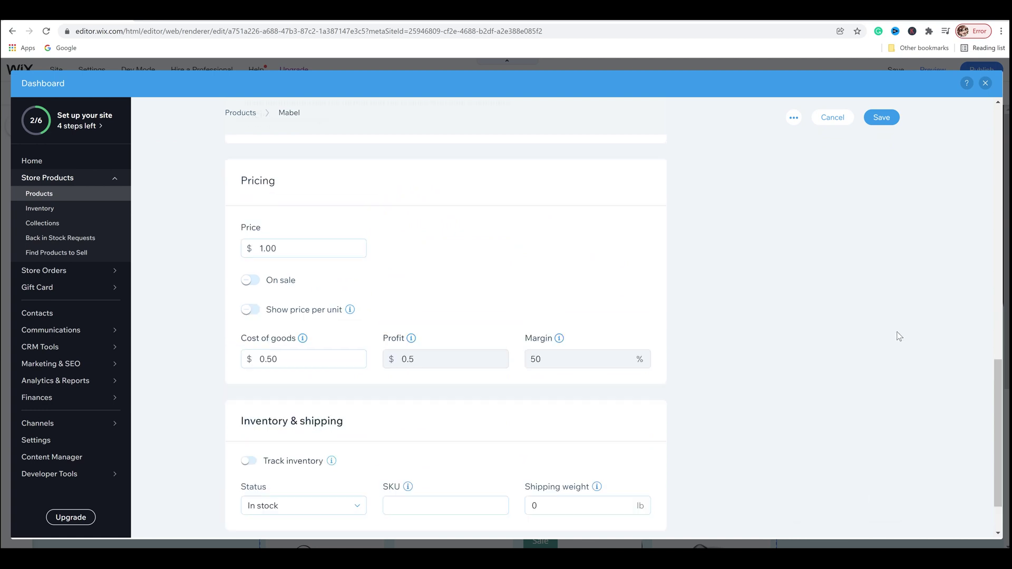
scroll(899, 337, up, 10)
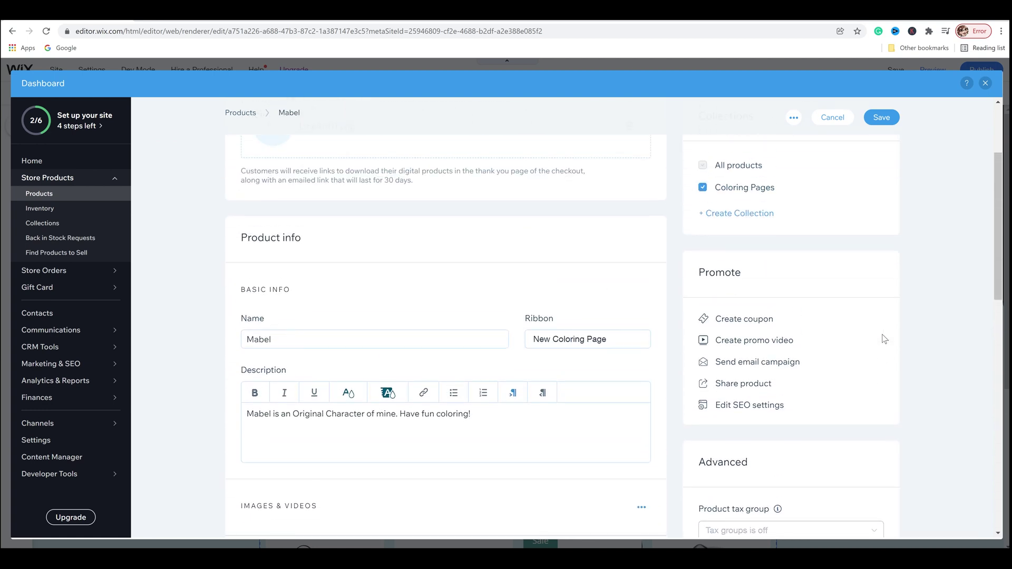
scroll(884, 337, up, 2)
scroll(882, 332, down, 3)
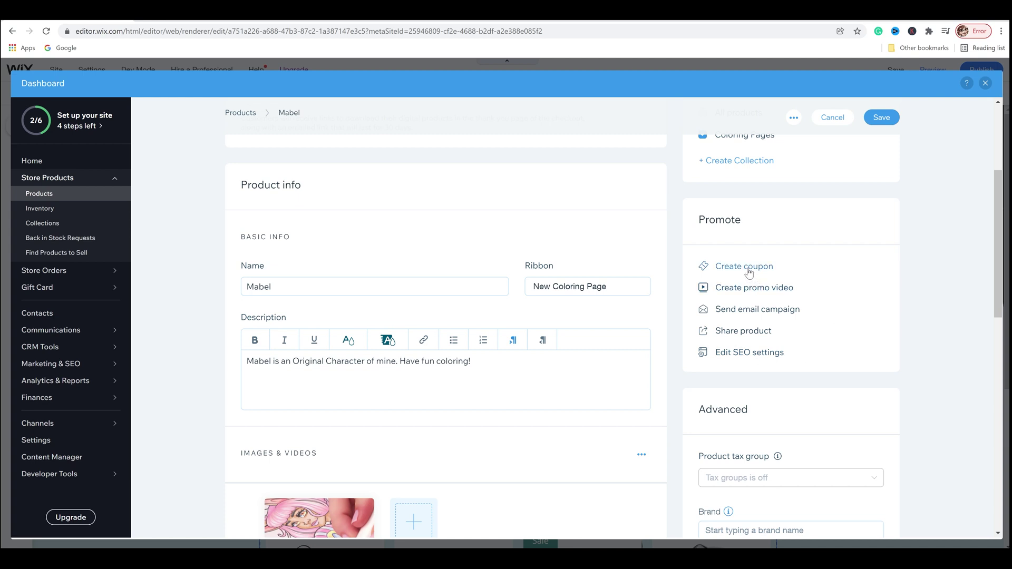
click(749, 270)
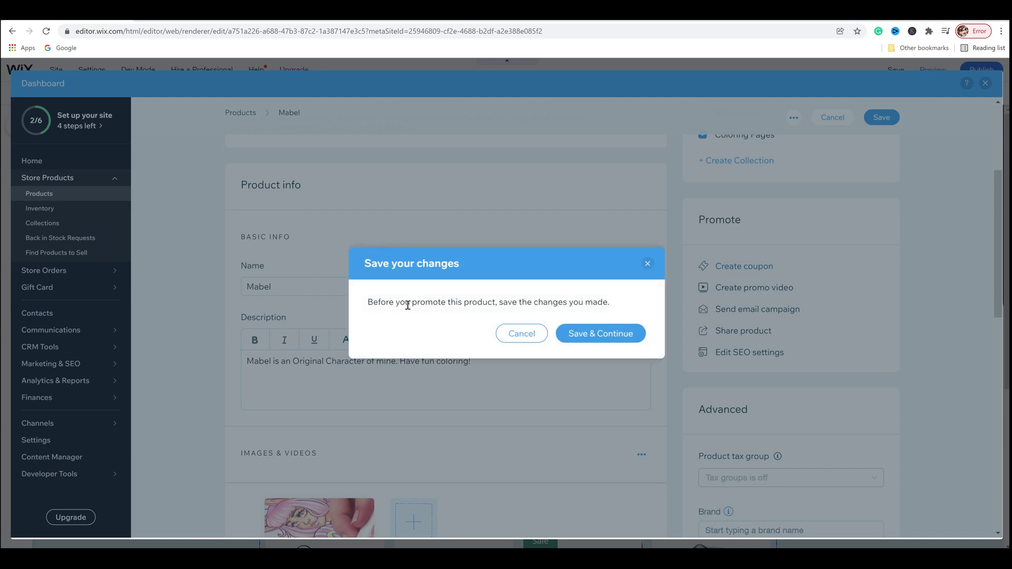
click(607, 340)
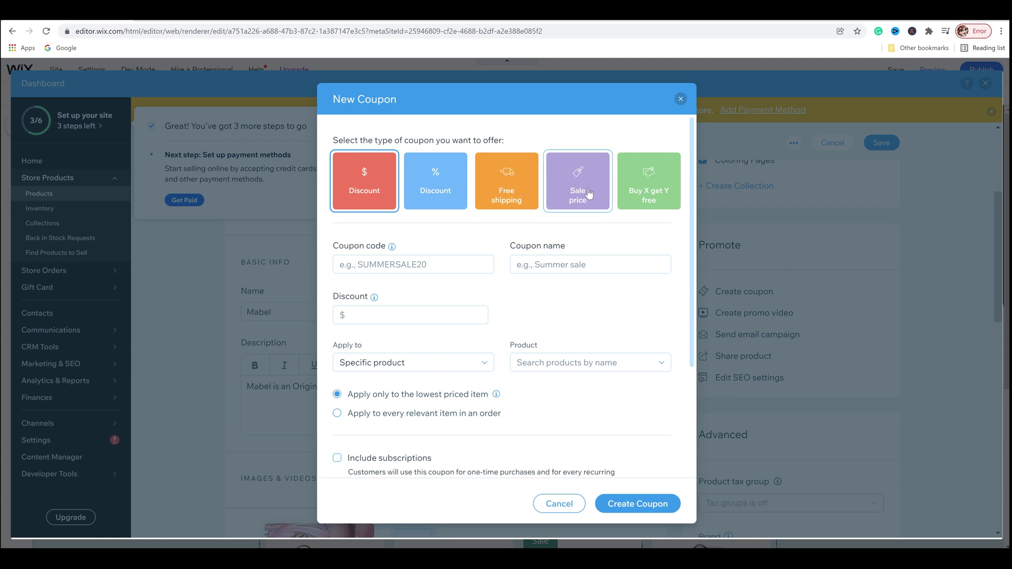
- Make a Buy X get Y free coupon, code LELA6FREE, named '6 FREE COLORING PAGES'
click(652, 209)
click(459, 264)
text(LE)
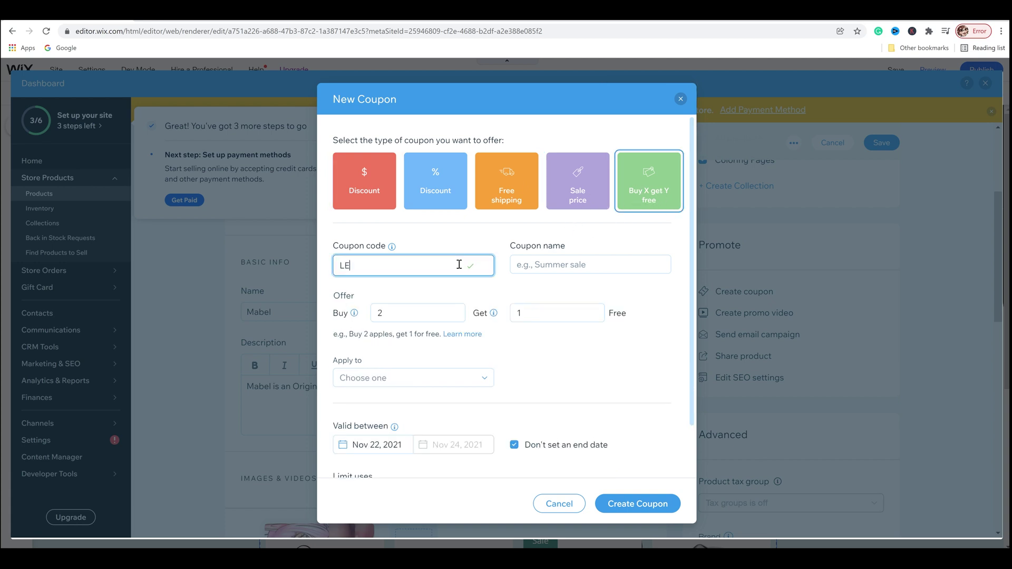
text(LA6FREE)
click(571, 266)
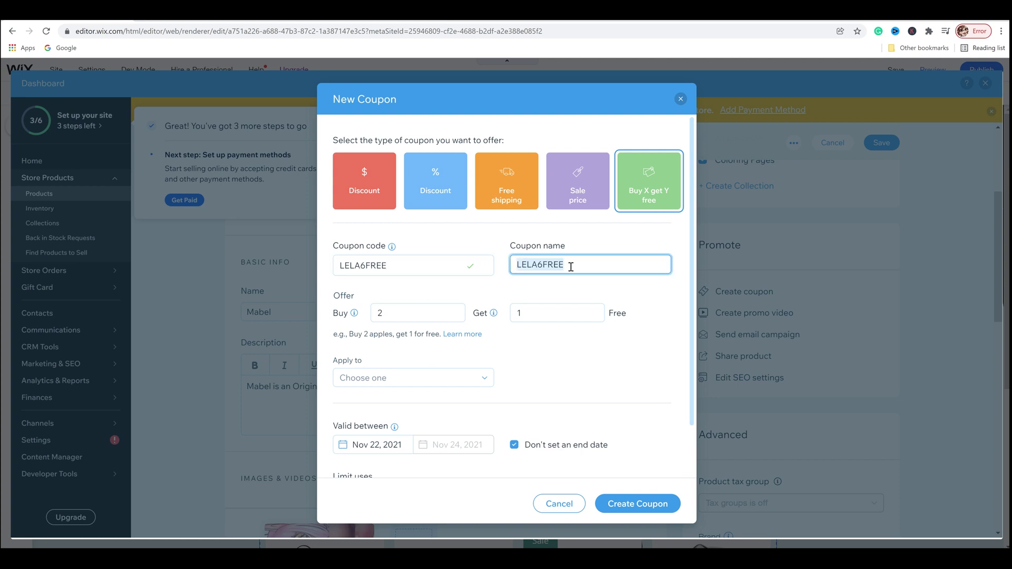
text(6 FREE COLORI)
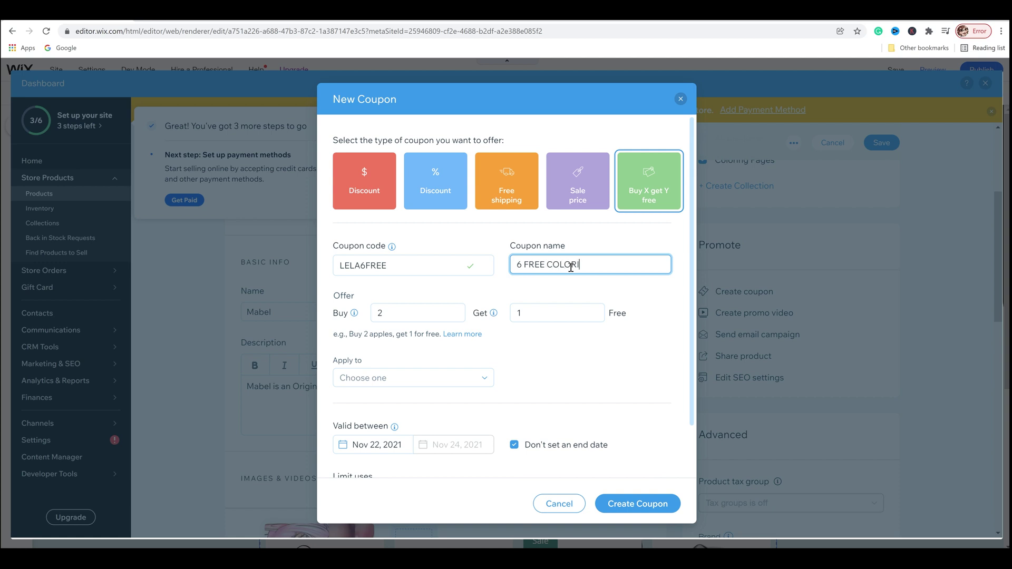
text(NG PAGES)
- Set the coupon to buy 6 items and get 6 free
click(423, 314)
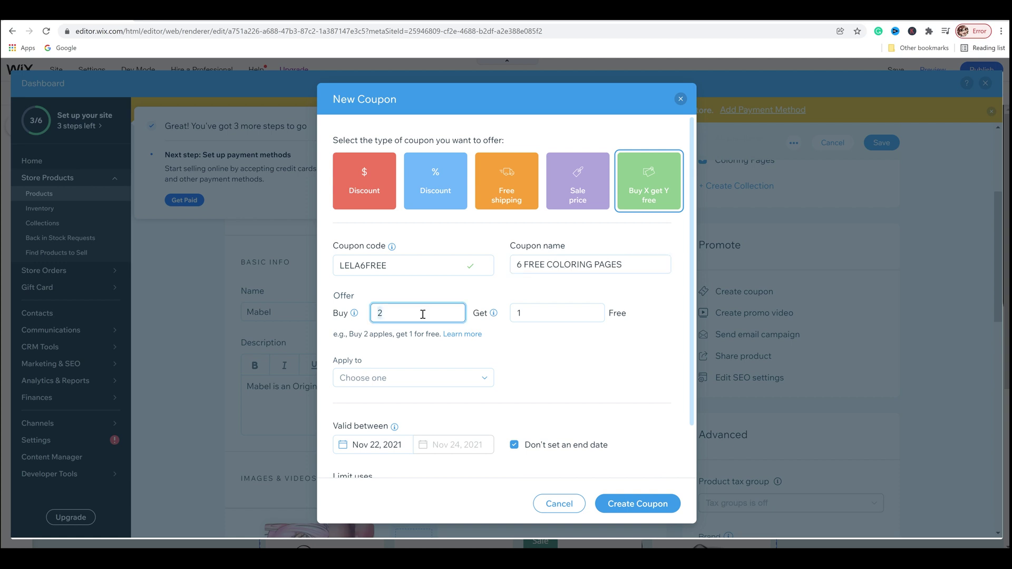
text(6)
click(533, 311)
text(6)
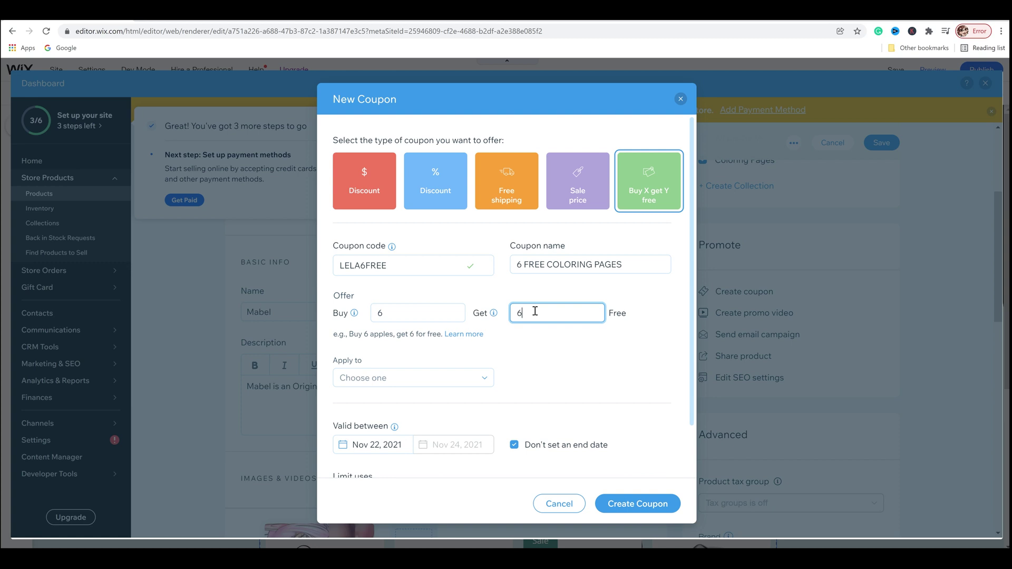
click(445, 311)
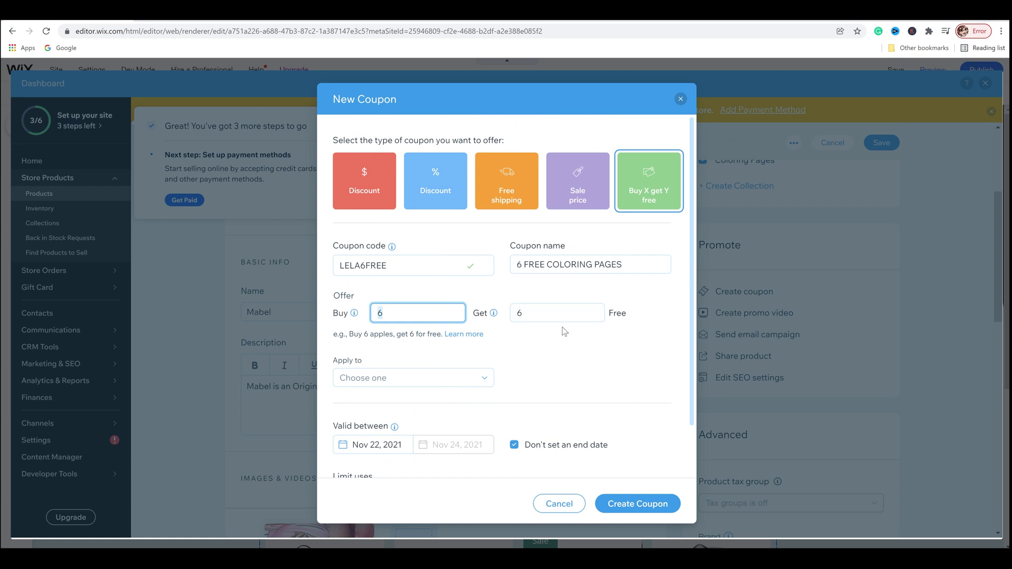
scroll(554, 358, down, 1)
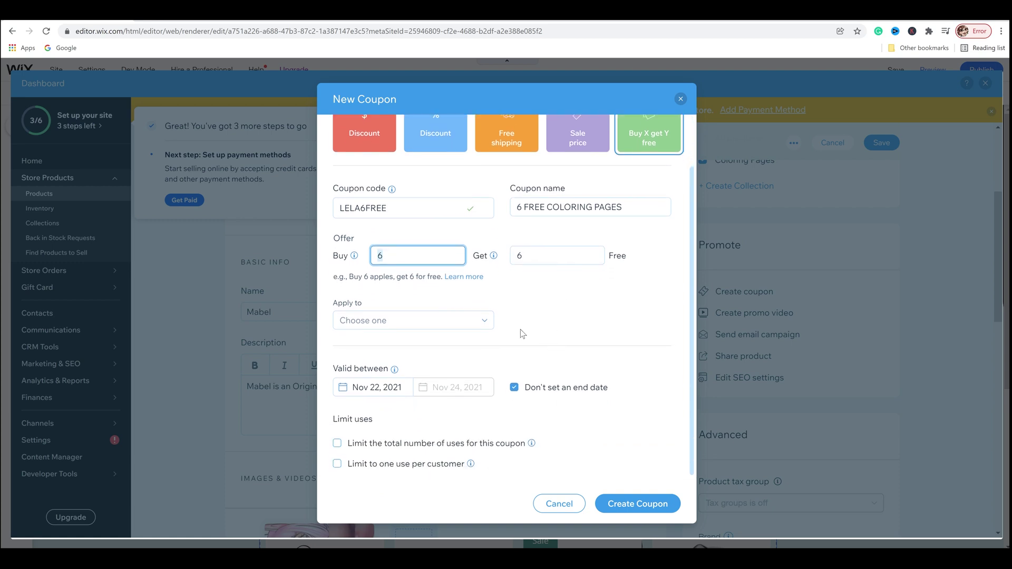
key(Tab)
key(Tab)
key(Tab)
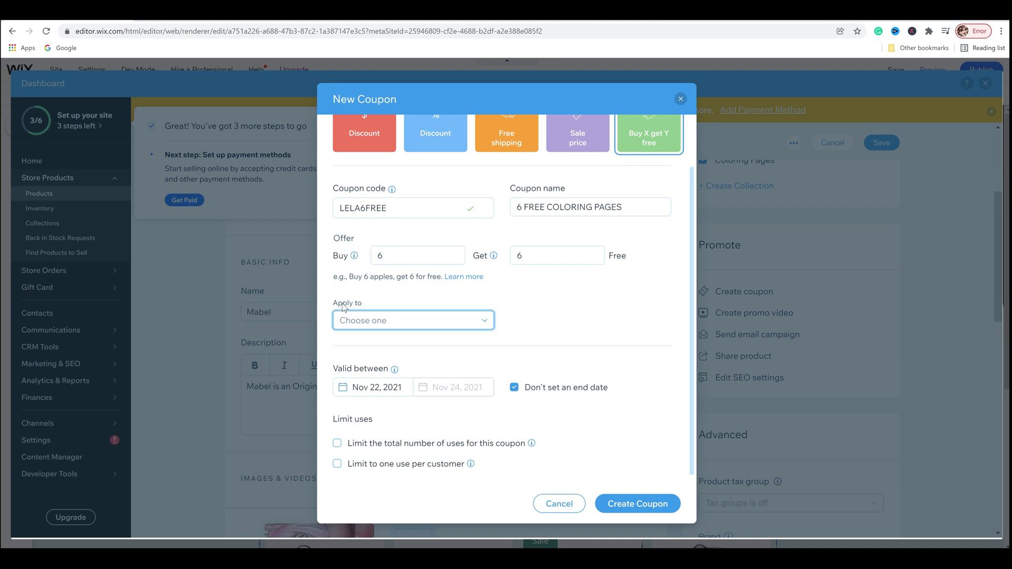
- Apply the coupon to the Coloring Pages collection, close it, and save Mabel
click(487, 324)
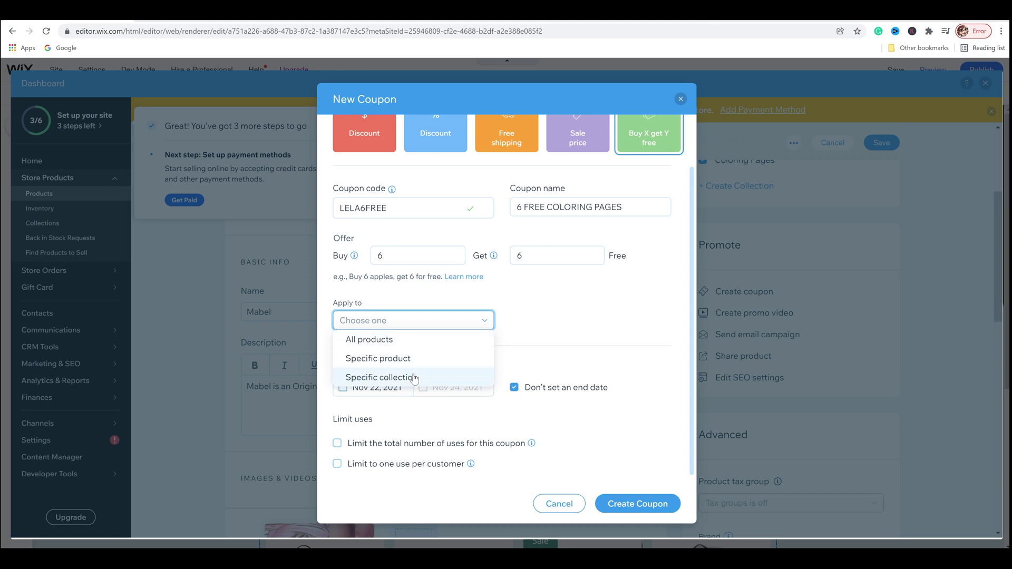
click(377, 378)
click(548, 320)
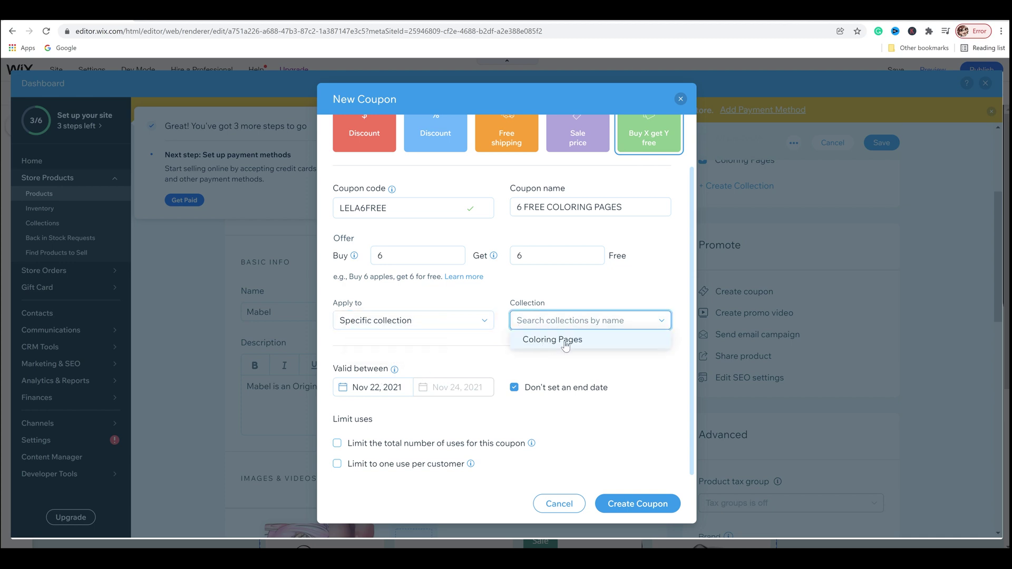
click(566, 341)
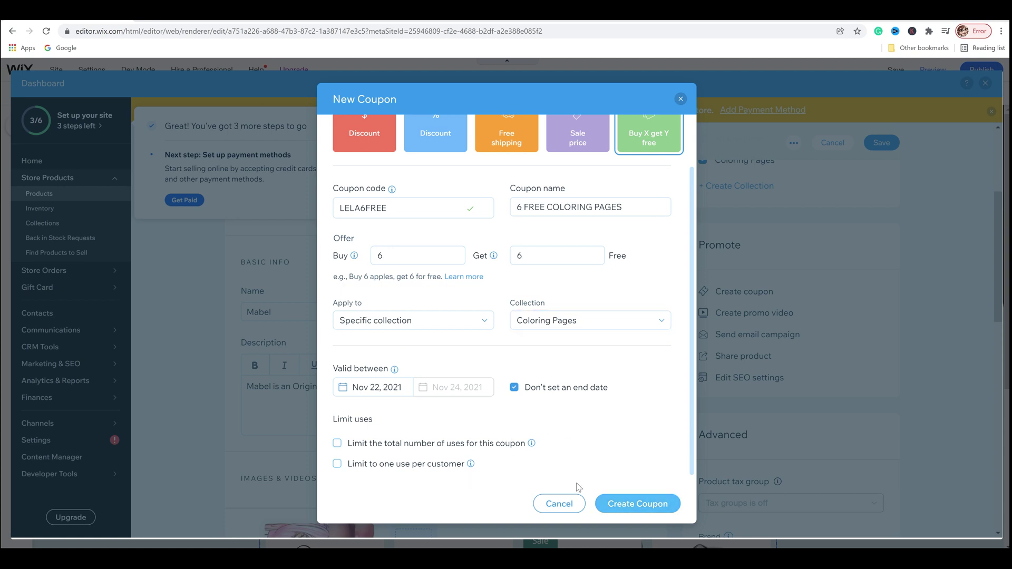
click(617, 505)
click(878, 144)
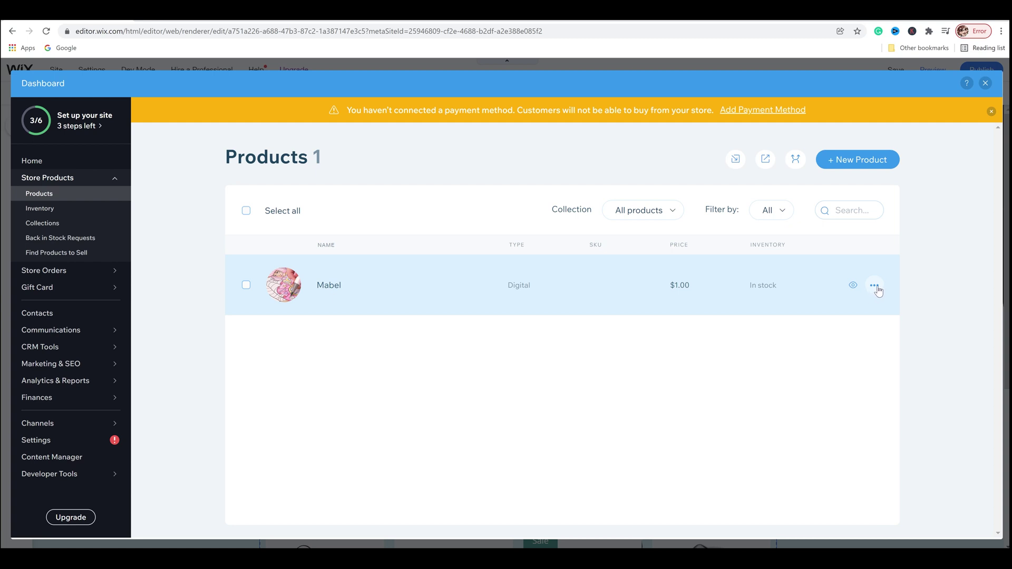
- Duplicate Mabel and retitle the copy 'Among Us Mr.Beast and PewDiePie'
click(876, 287)
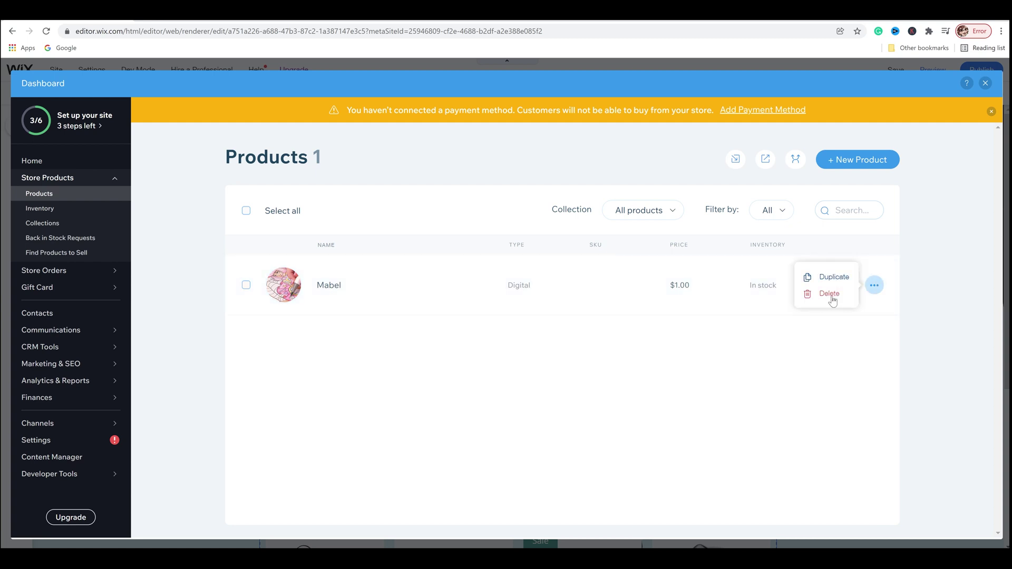
click(834, 278)
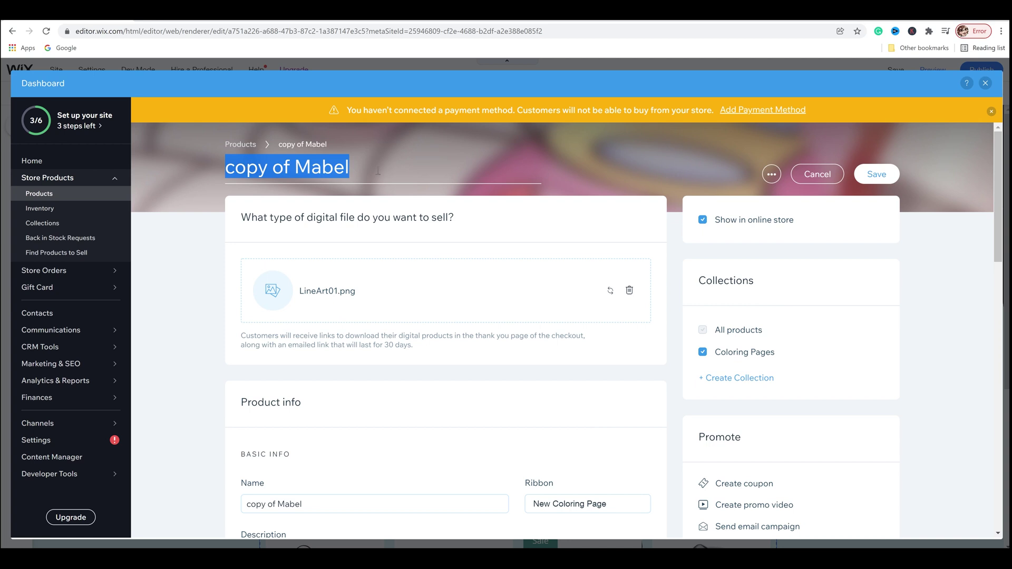
key(BackSpace)
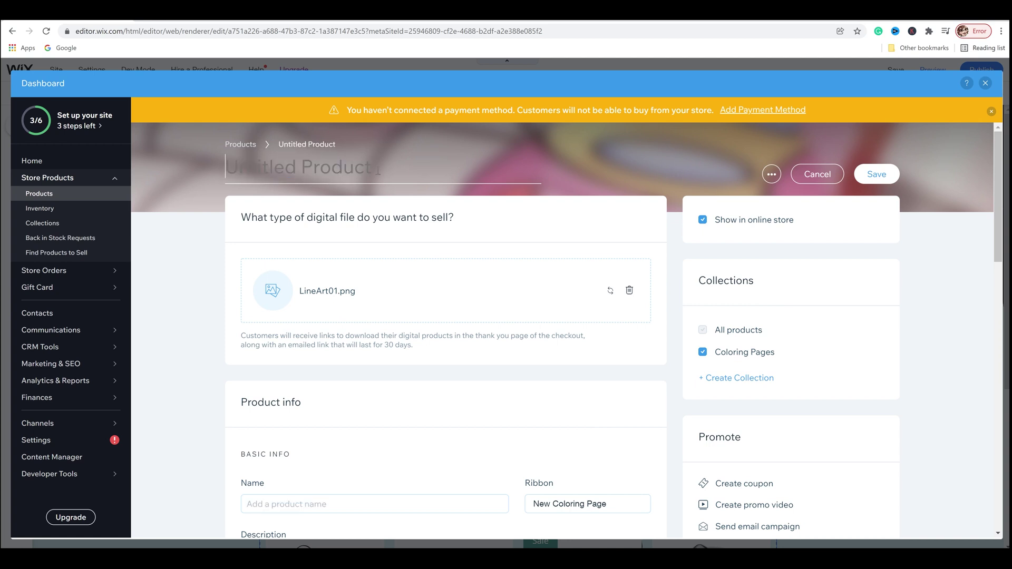
text(Among Us Mr)
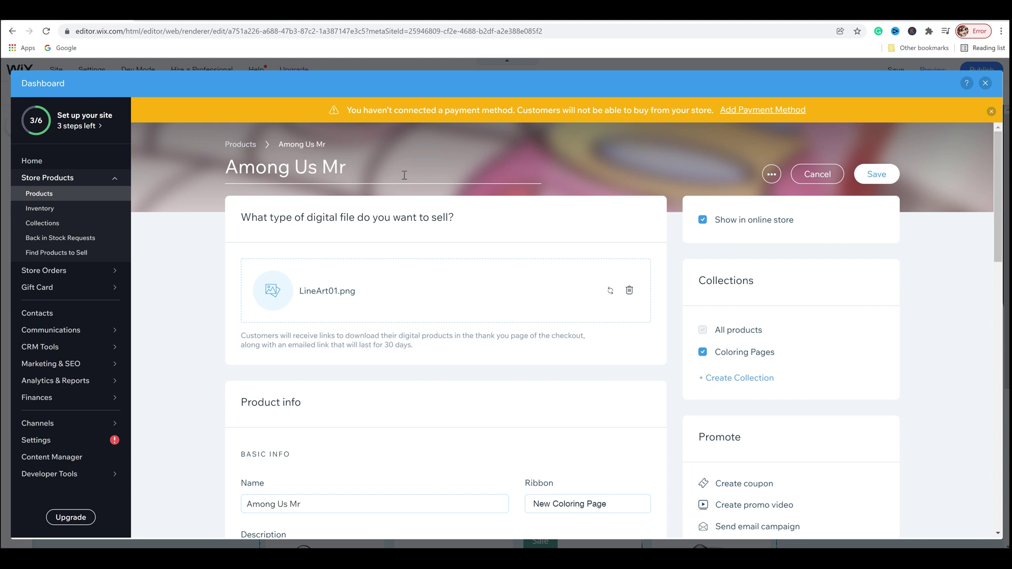
text(.Beast)
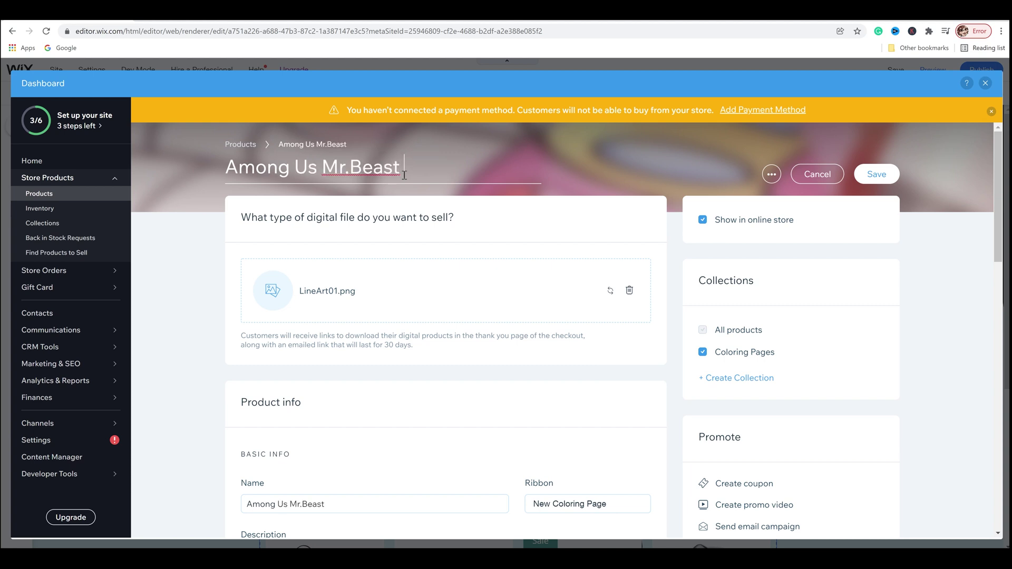
text( anm)
key(BackSpace)
text(d PewDiePie)
click(583, 215)
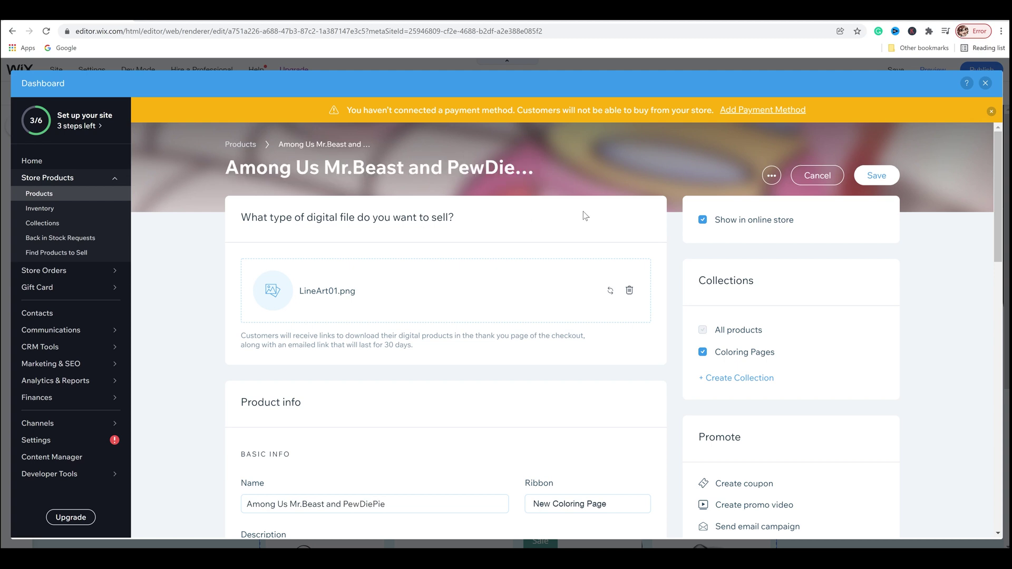
- Begin replacing the copy's downloadable file LineArt01.png
scroll(403, 216, down, 2)
scroll(401, 217, up, 1)
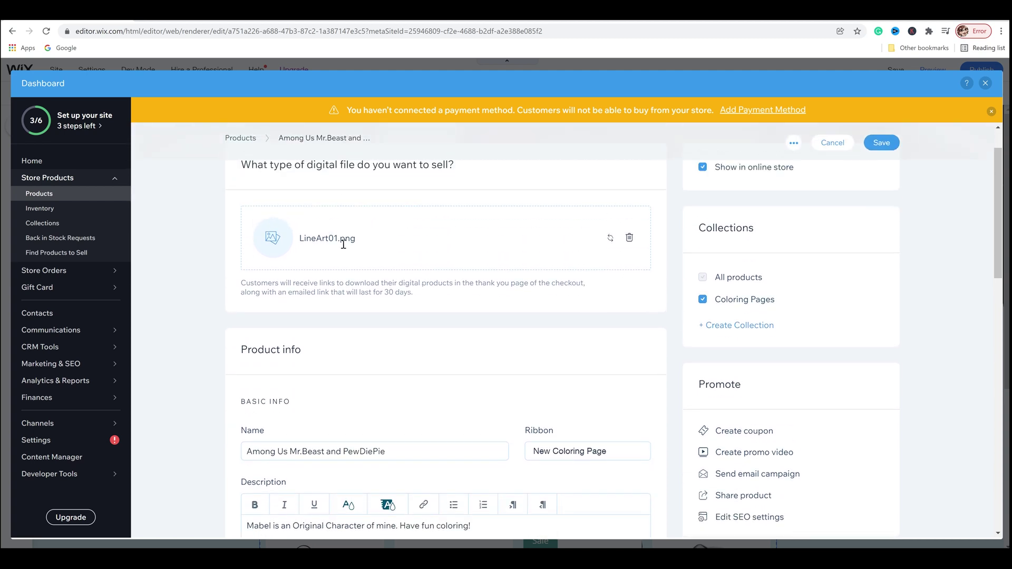
click(611, 238)
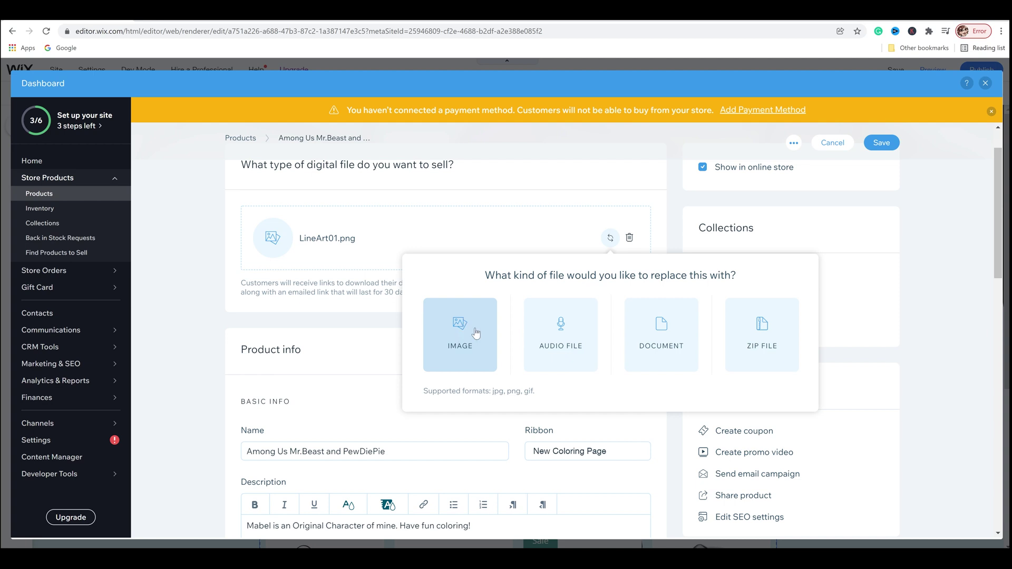
- Swap the downloadable file to the LineArt02 image and edit the ribbon text
click(459, 338)
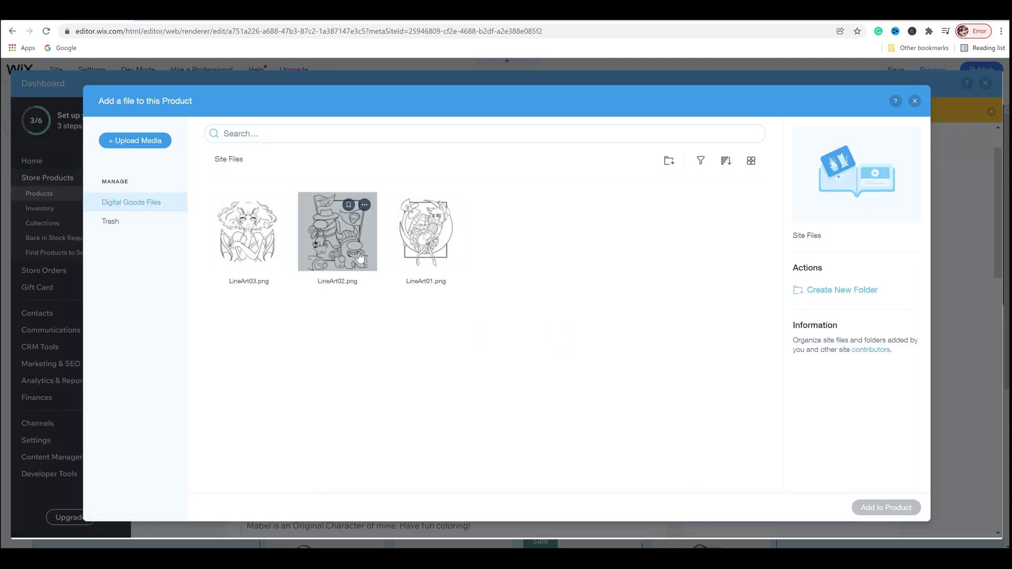
click(357, 249)
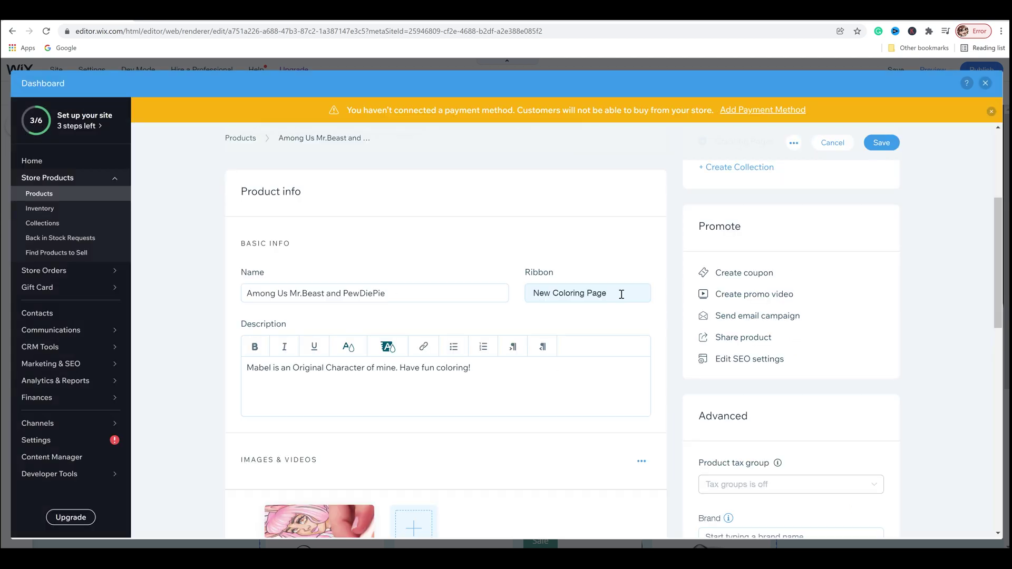
drag(621, 293, 526, 294)
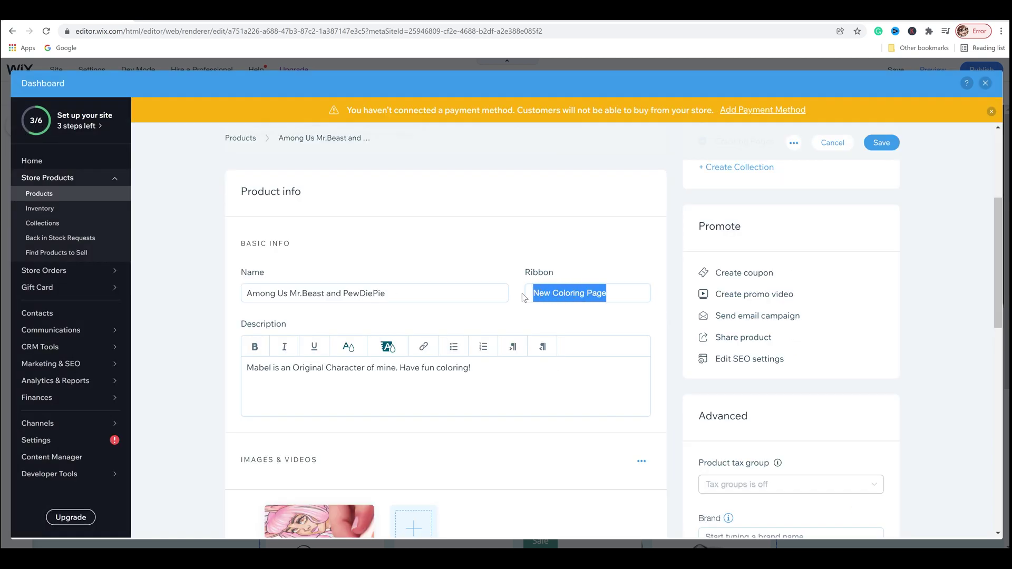
click(598, 293)
- Save the Among Us Mr.Beast and PewDiePie product
scroll(369, 264, down, 6)
mouse_move(316, 236)
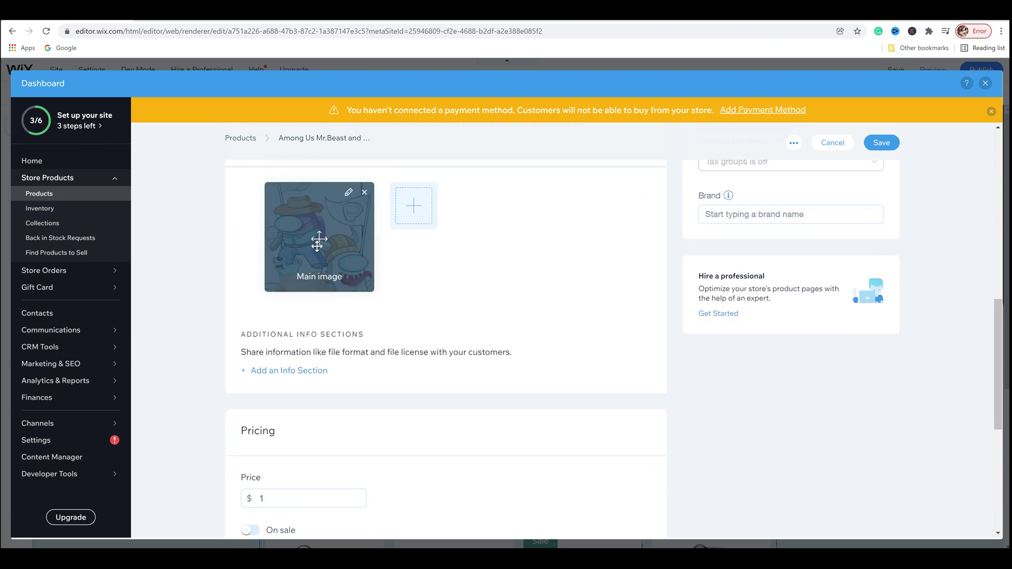
scroll(420, 302, down, 6)
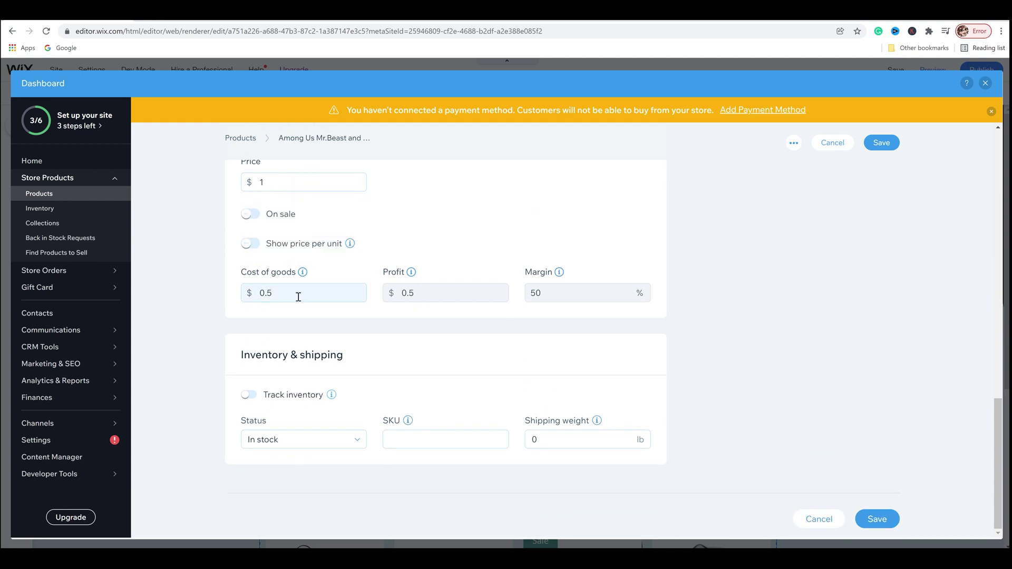
click(880, 520)
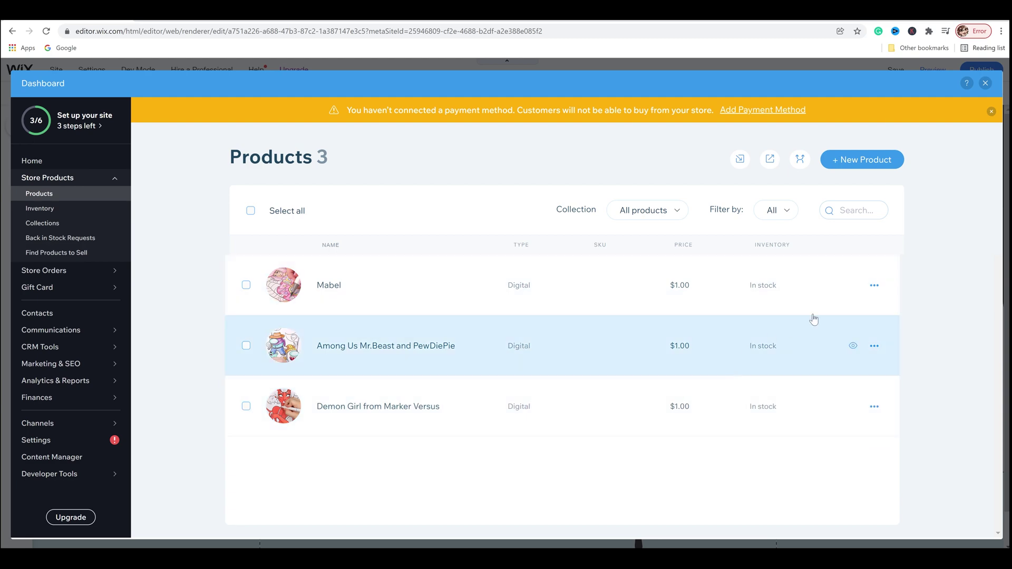
- Close the store products panel and head for My Dashboard under Settings
click(985, 84)
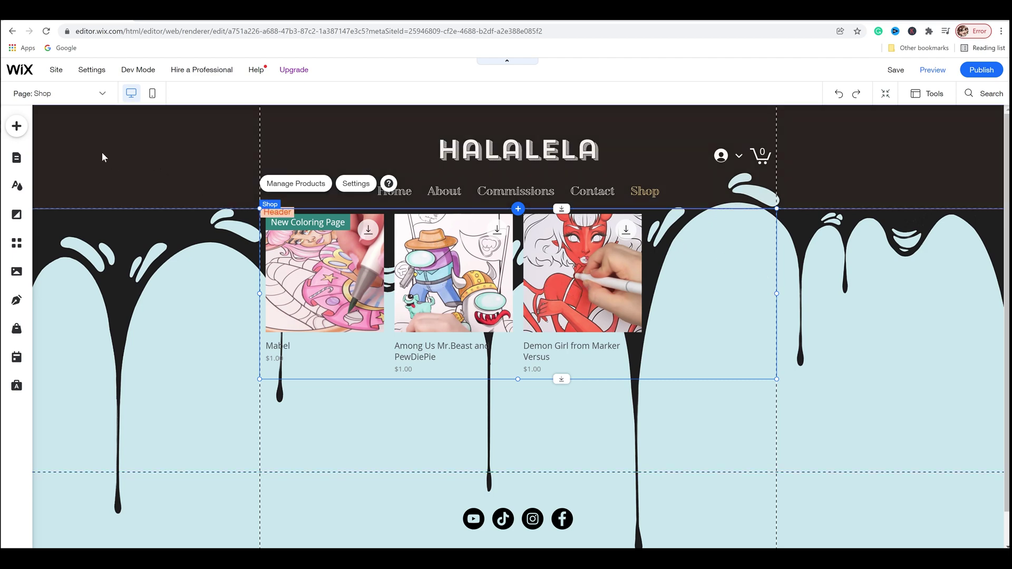
mouse_move(89, 73)
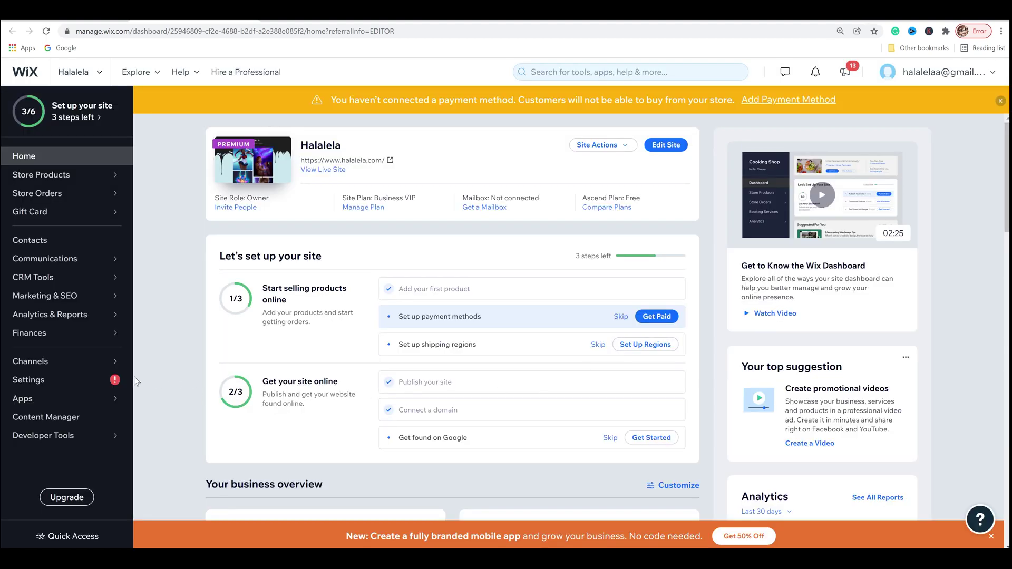
- Open the dashboard Settings page and find Accept payments under eCommerce & Finance
mouse_move(115, 381)
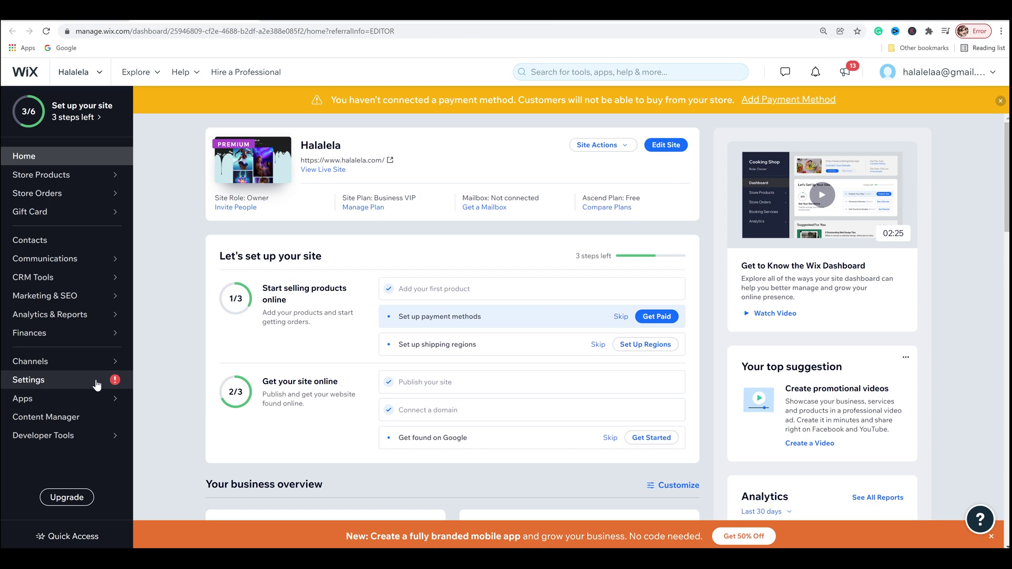
click(78, 386)
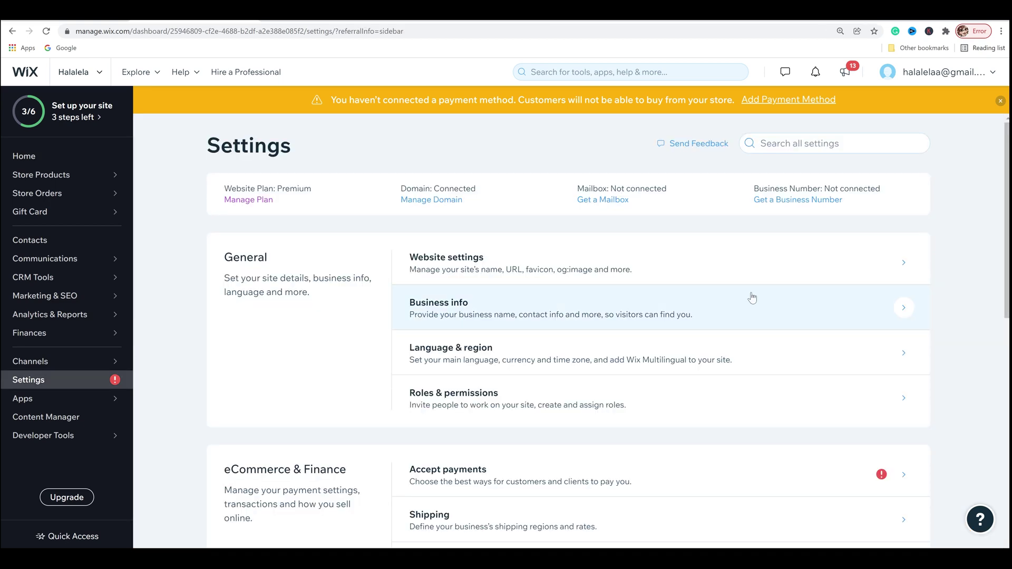
scroll(920, 315, down, 2)
scroll(920, 315, down, 5)
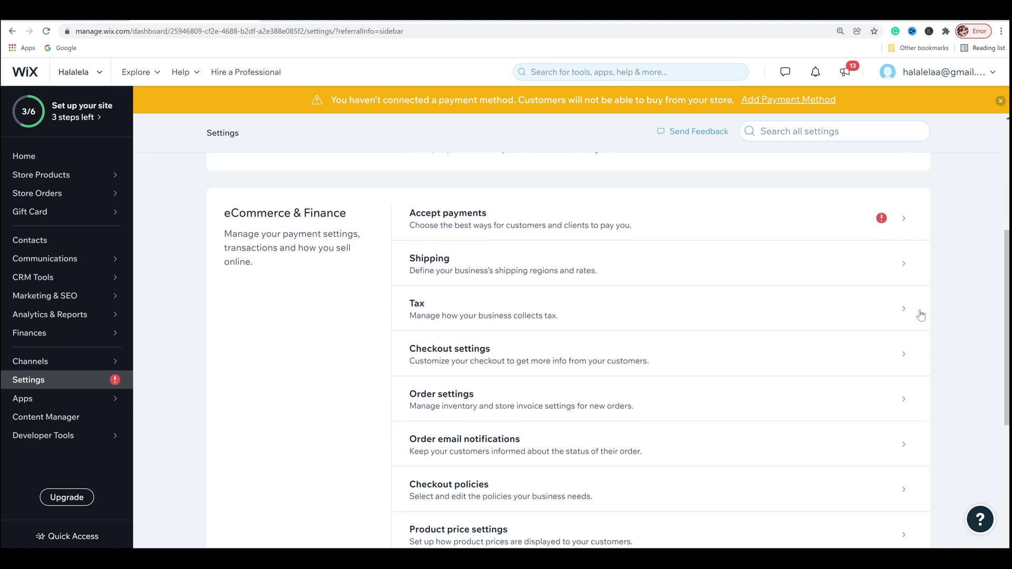
scroll(920, 314, up, 1)
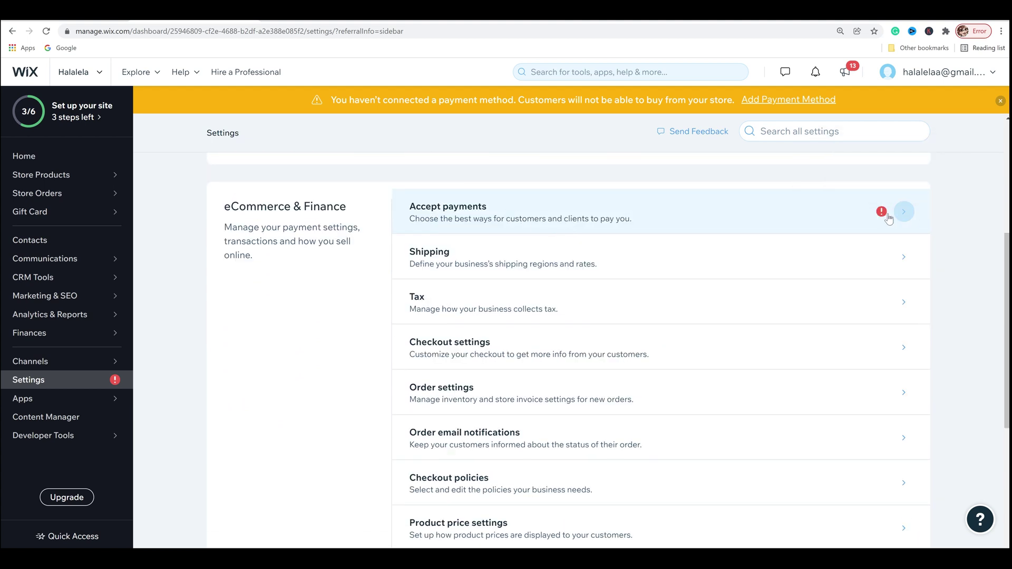
mouse_move(882, 216)
- Open Accept payments and keep United States as the business location
click(904, 212)
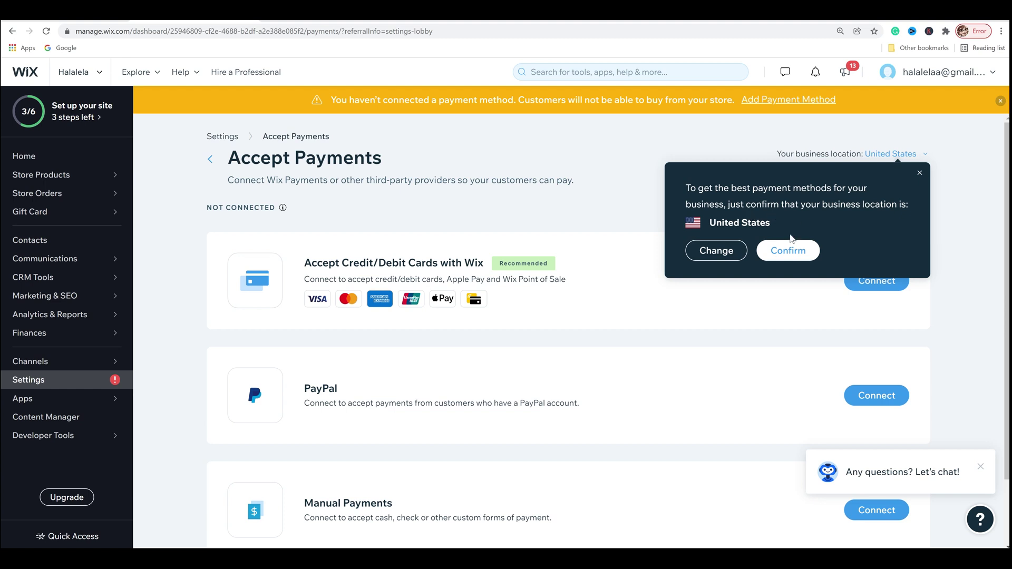
click(796, 257)
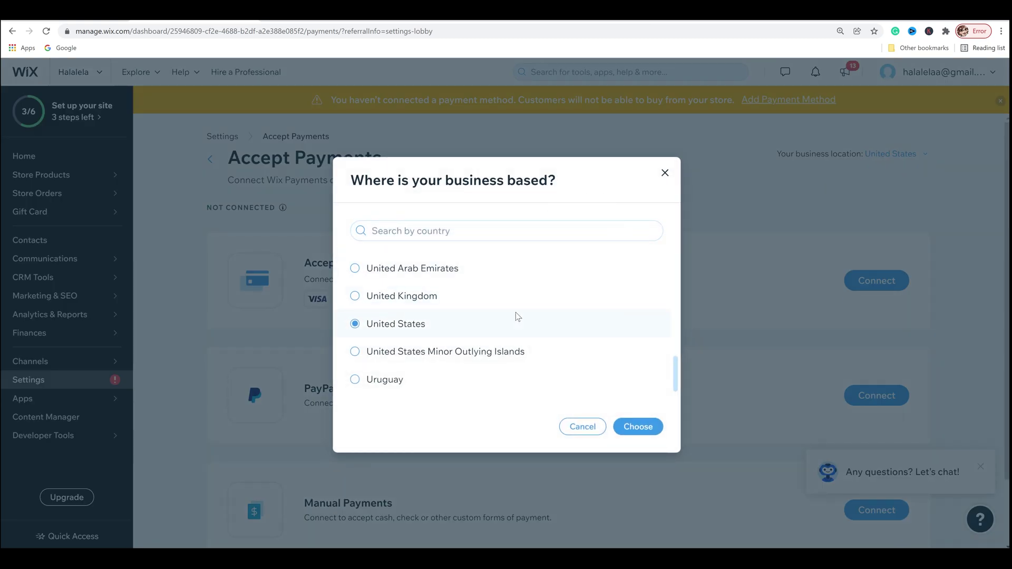
scroll(517, 317, down, 5)
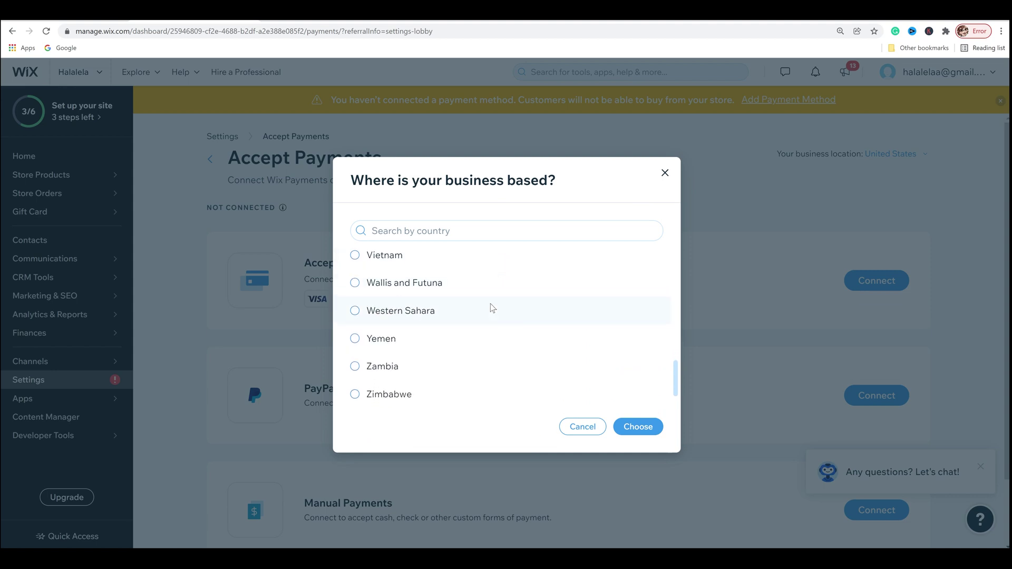
scroll(496, 343, up, 8)
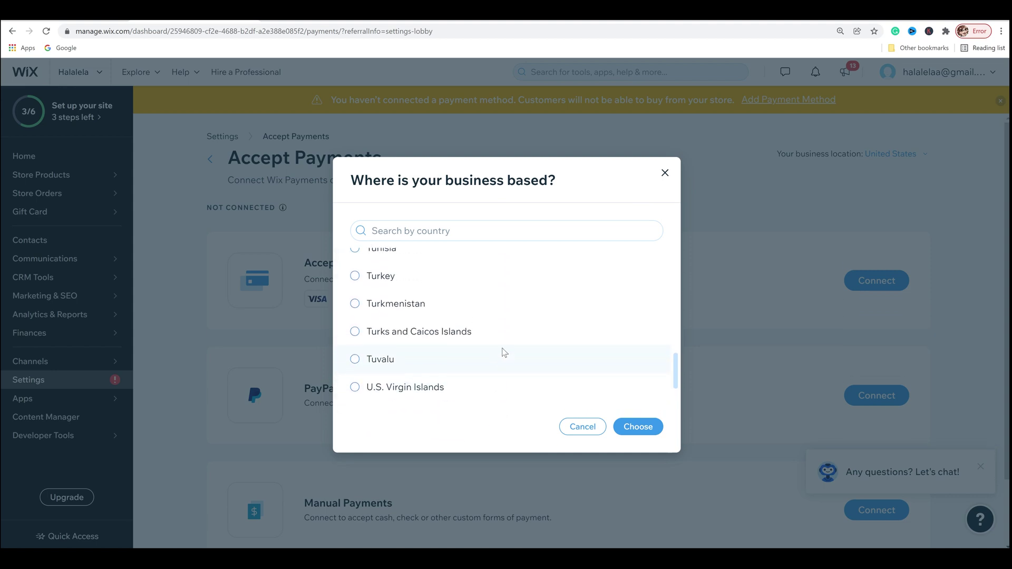
scroll(505, 340, up, 6)
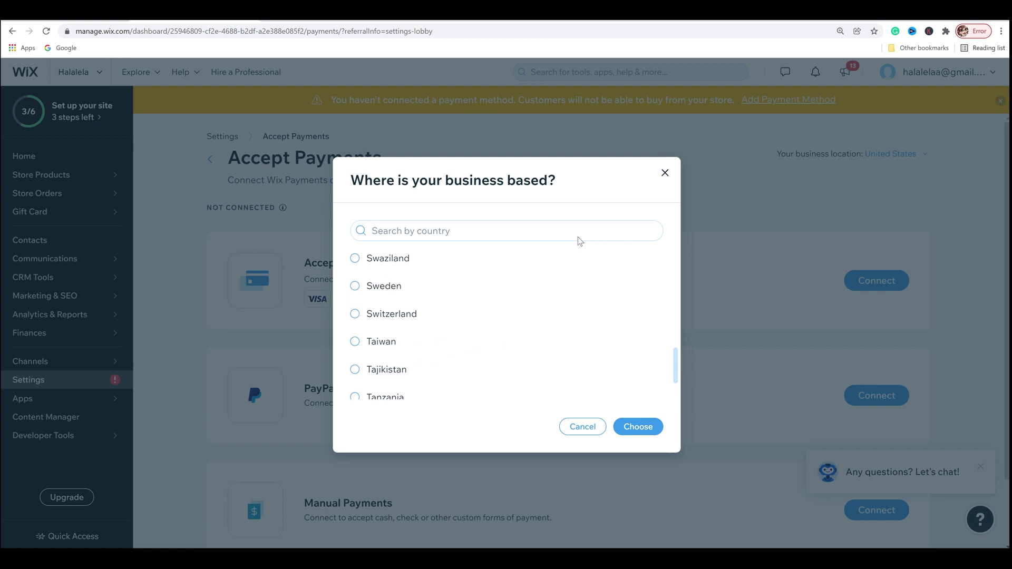
click(313, 275)
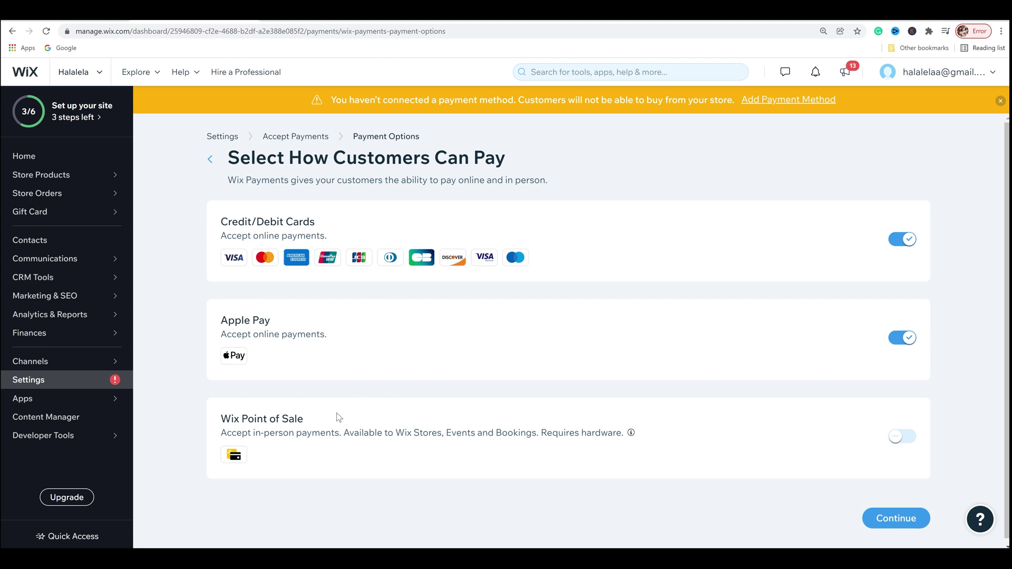
- Accept Wix Payments for credit/debit cards and Apple Pay
scroll(300, 429, down, 1)
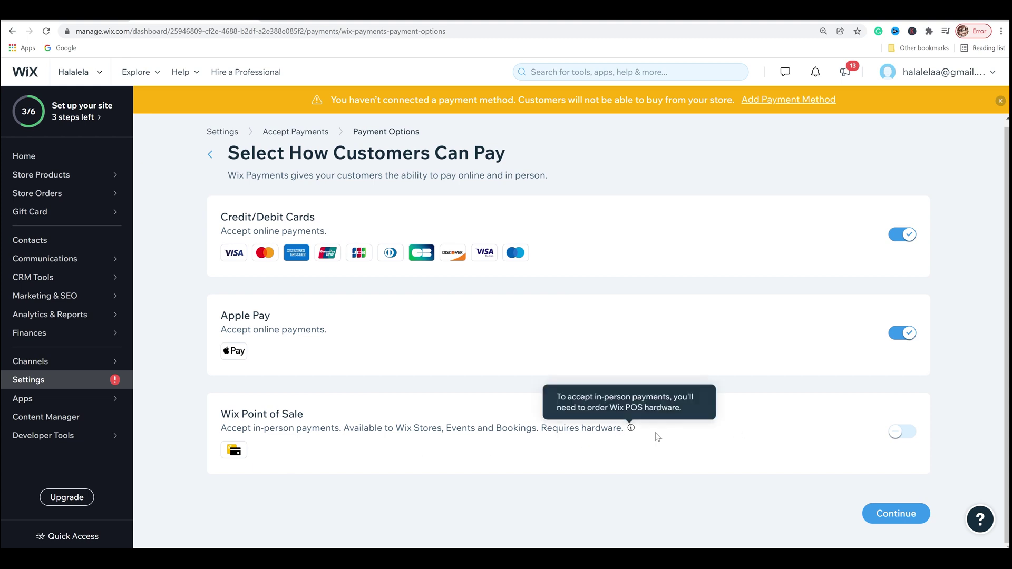
click(915, 515)
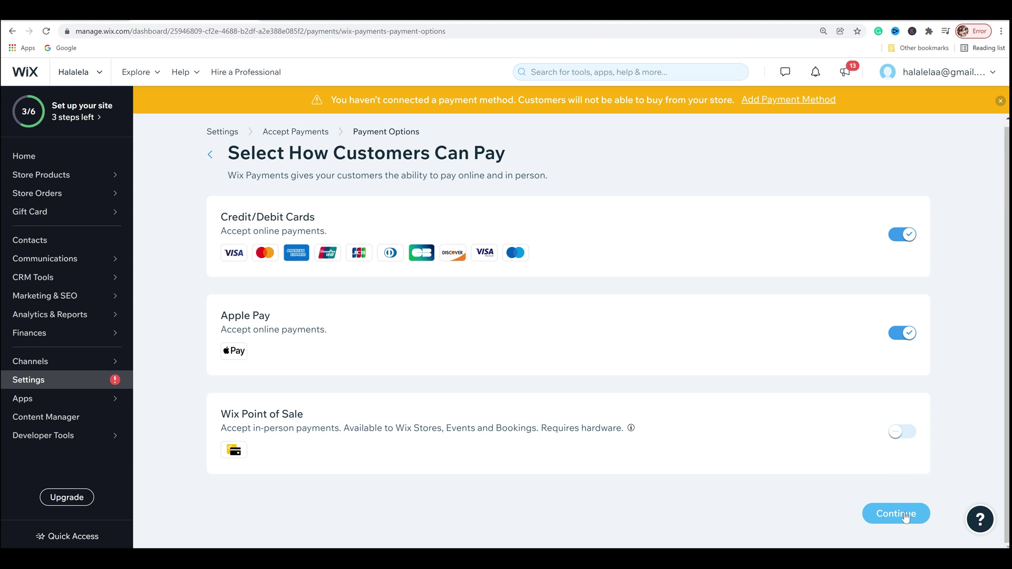
scroll(459, 267, down, 4)
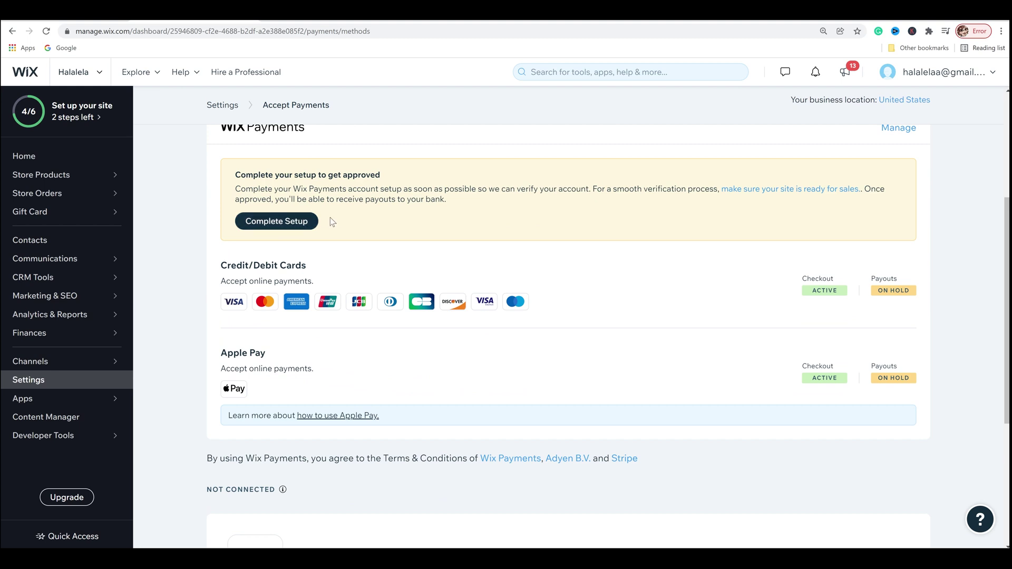
scroll(621, 303, down, 1)
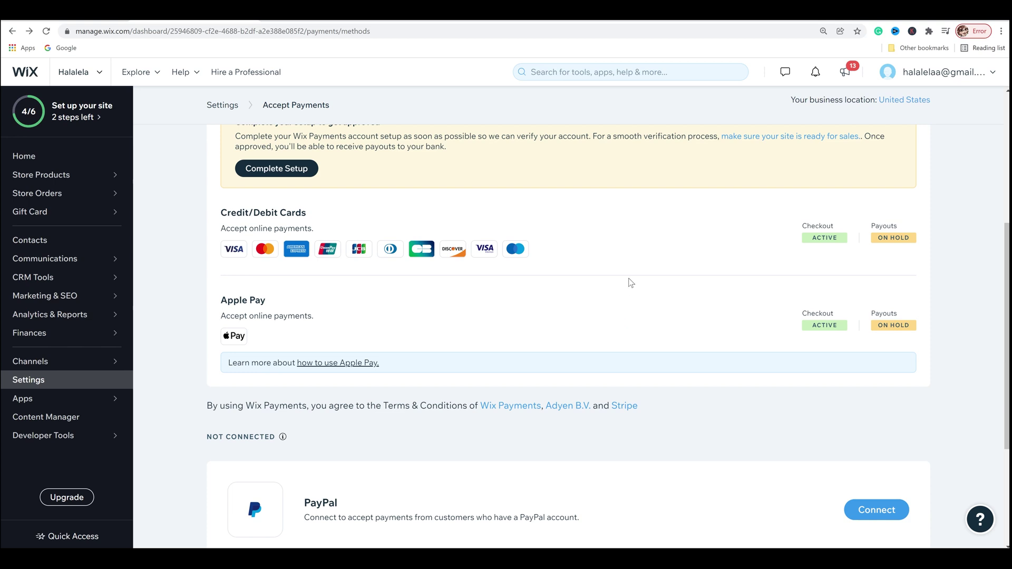
scroll(651, 253, down, 2)
scroll(653, 257, down, 2)
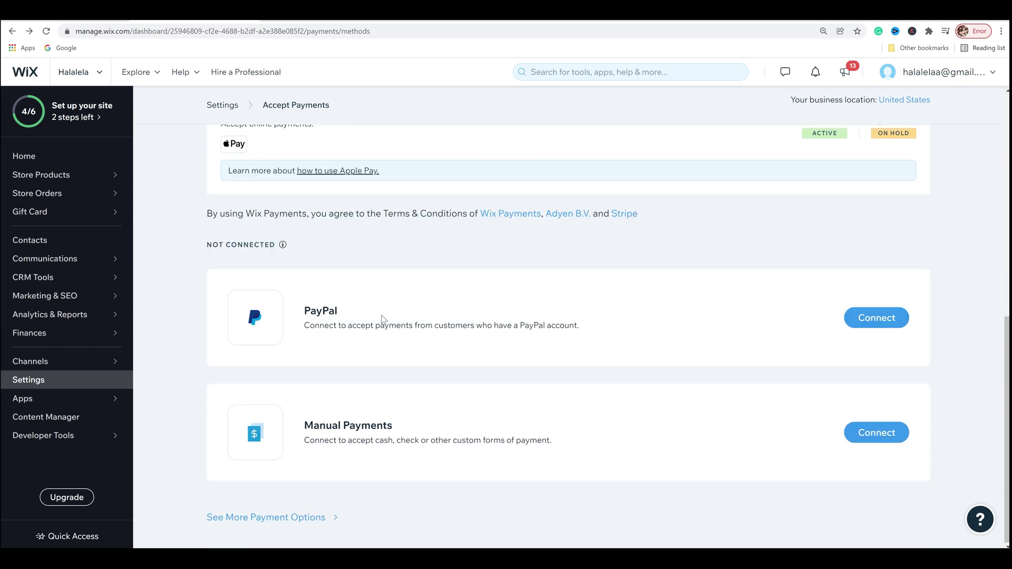
- Open the PayPal Connect form, then cancel back to Settings without connecting PayPal
click(877, 318)
scroll(303, 227, down, 2)
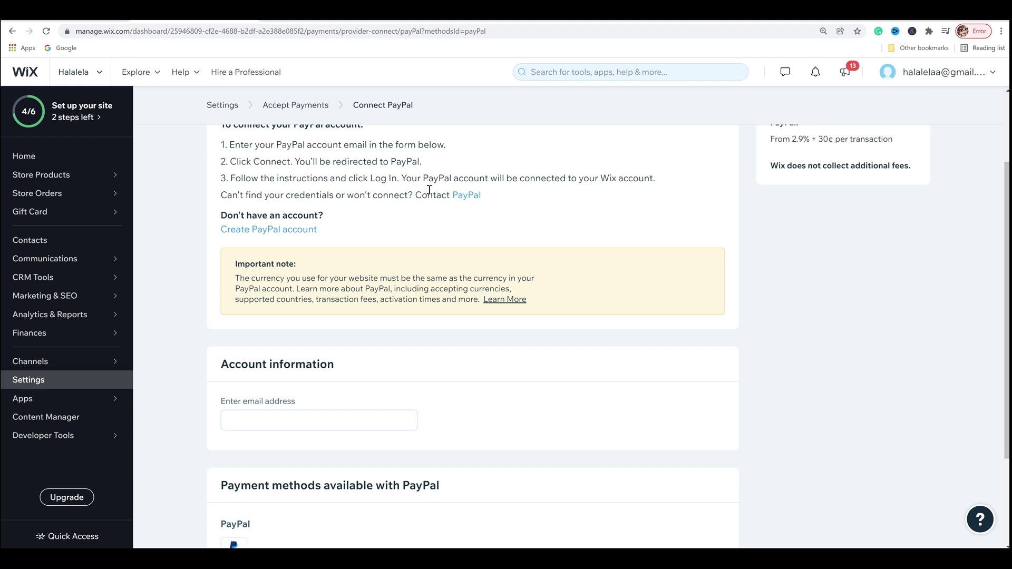
scroll(383, 240, down, 3)
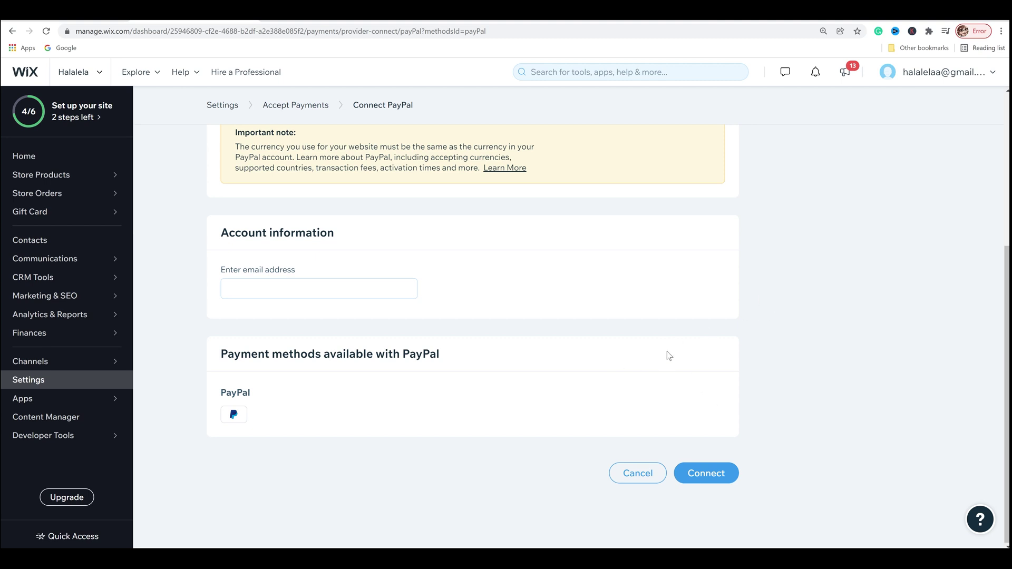
click(638, 473)
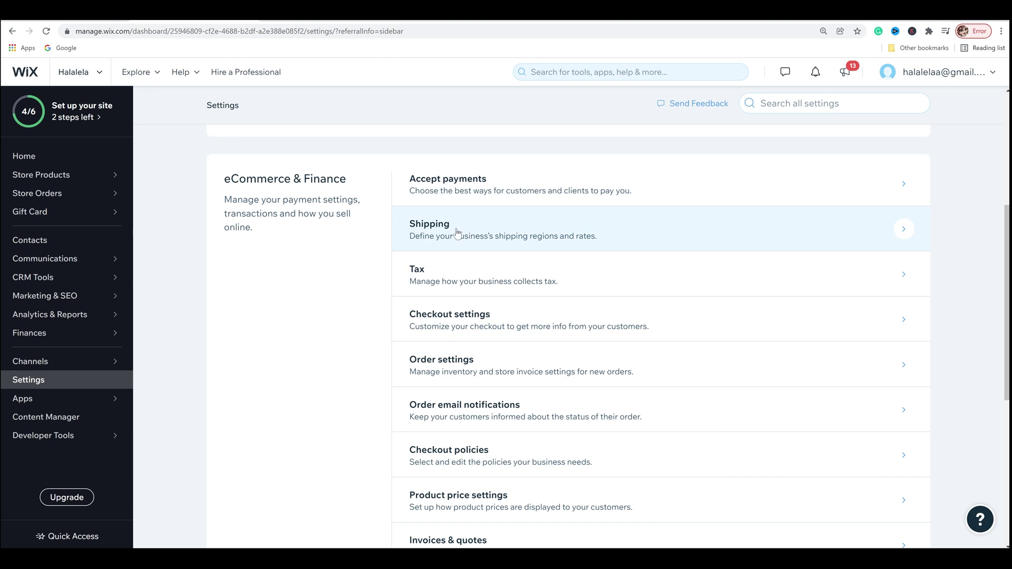
- In Shipping, edit the Domestic rule (51 US states) and open its shipping calculation dropdown
click(905, 229)
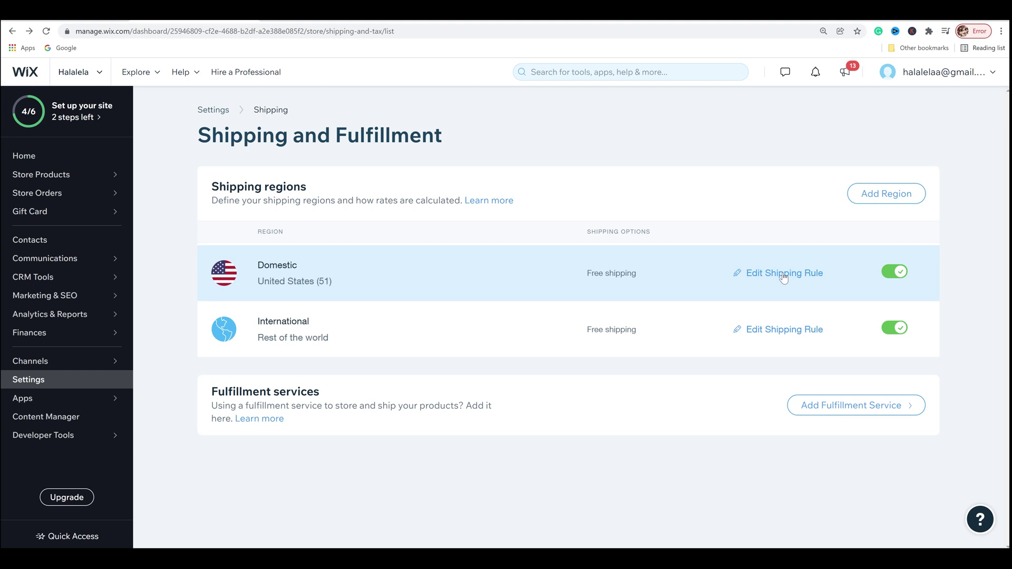
click(784, 278)
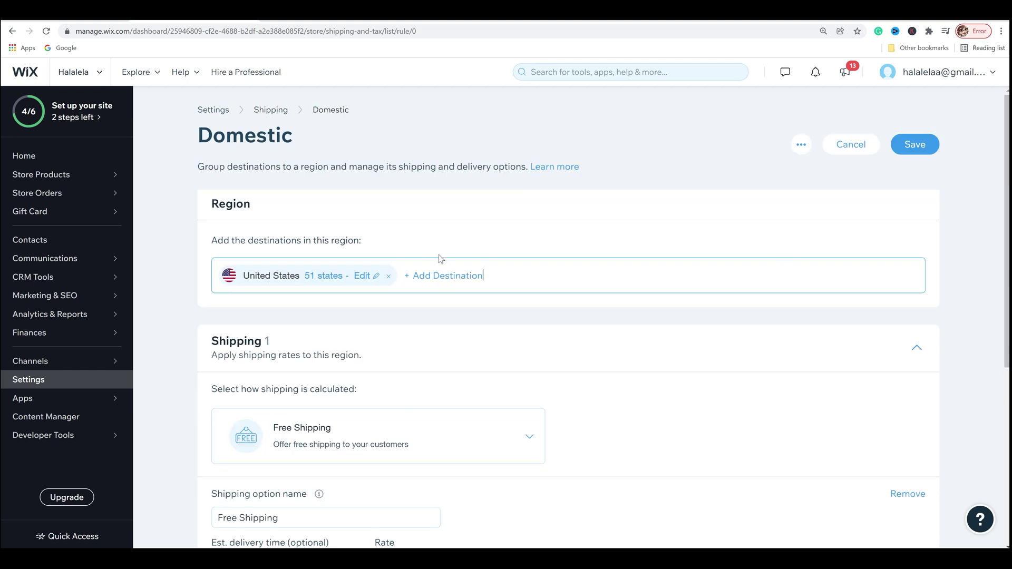
scroll(438, 255, down, 2)
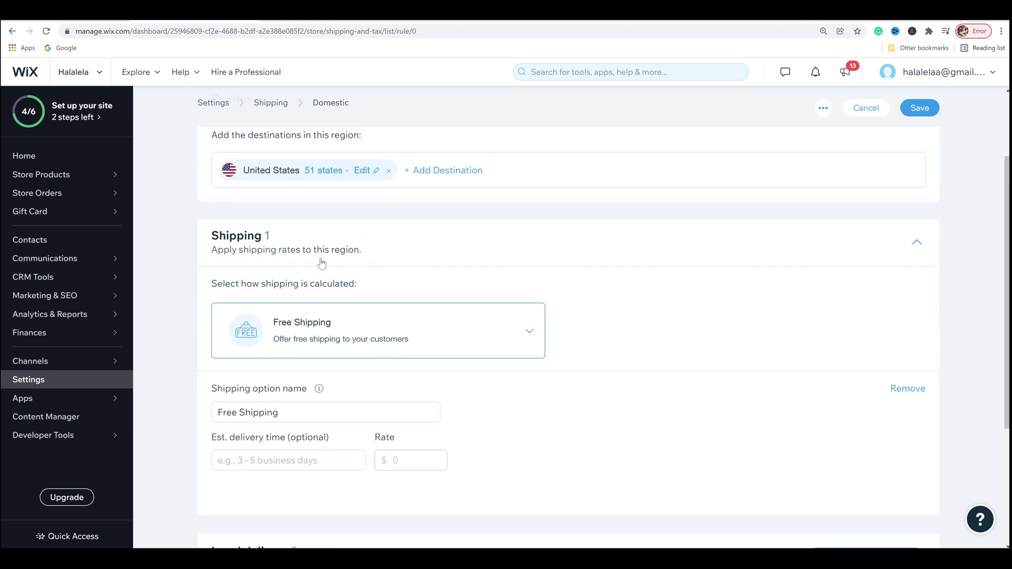
click(526, 332)
scroll(532, 327, down, 2)
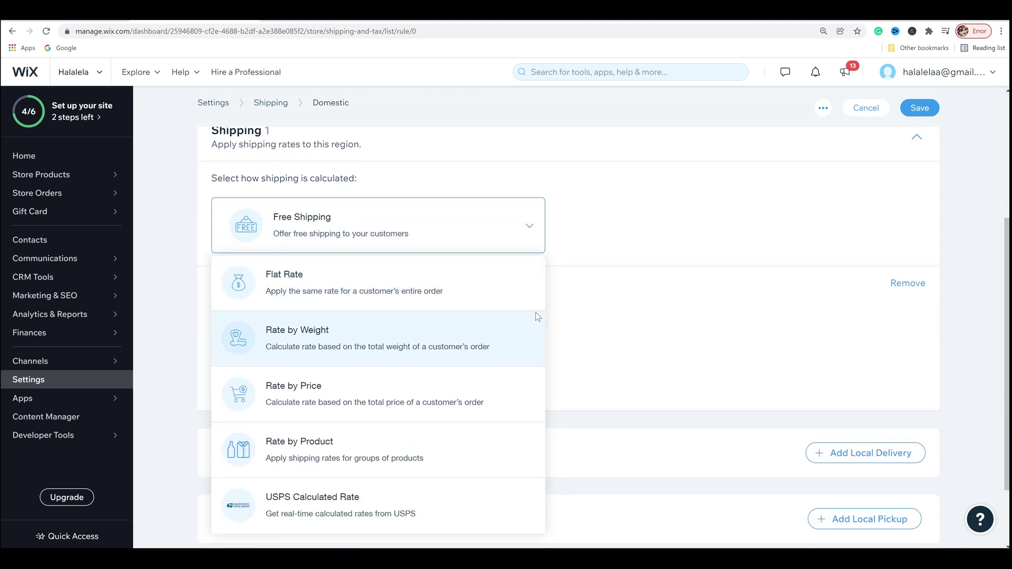
scroll(536, 312, down, 1)
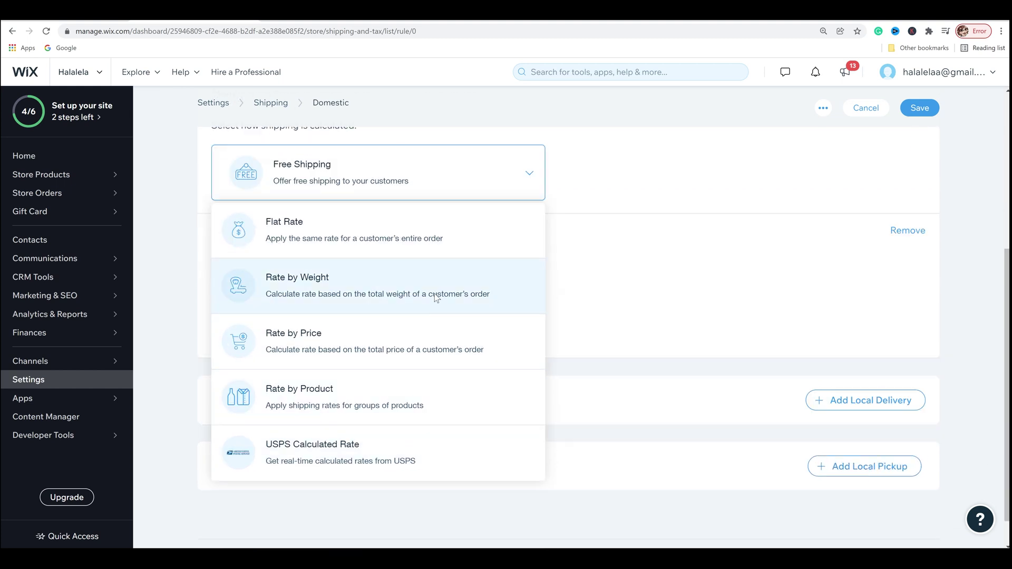
- Choose Flat Rate with a 'Standard Shipping' option at $4.99 and a delivery time
click(431, 236)
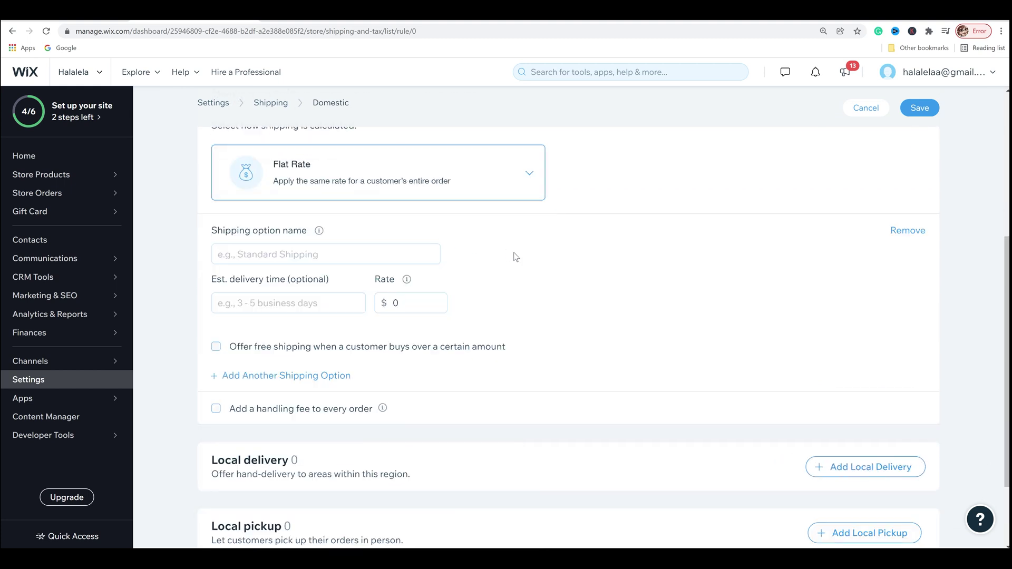
scroll(359, 251, up, 1)
click(267, 306)
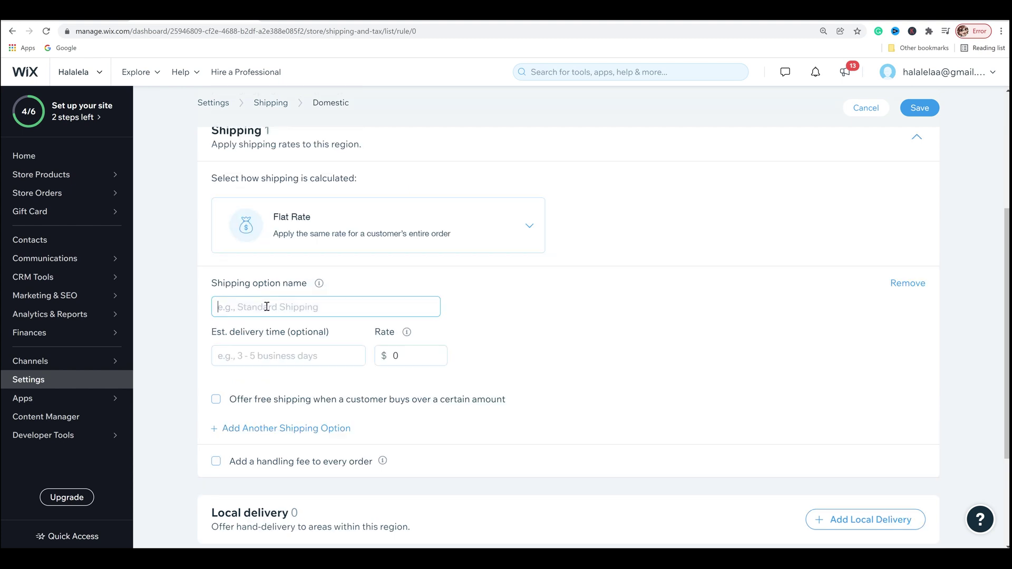
text(Standard Shipping)
key(Tab)
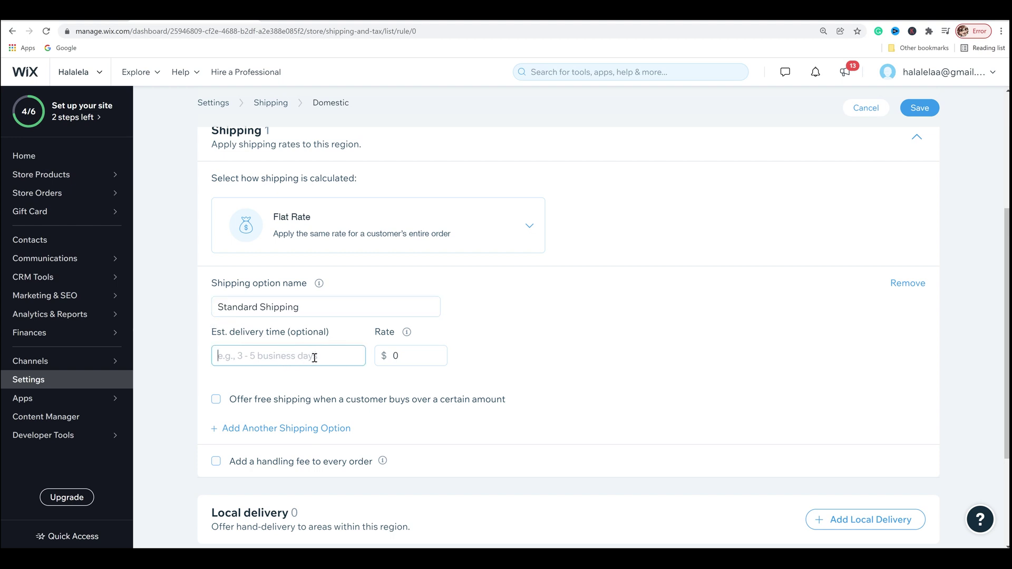
text(5 - 8 Business Days)
click(414, 360)
key(BackSpace)
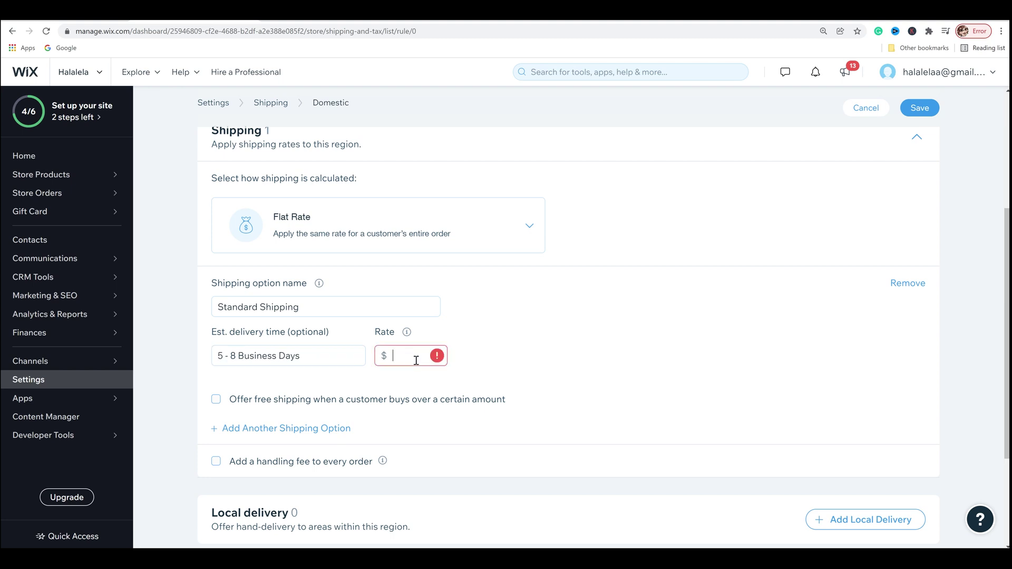
text(4.99)
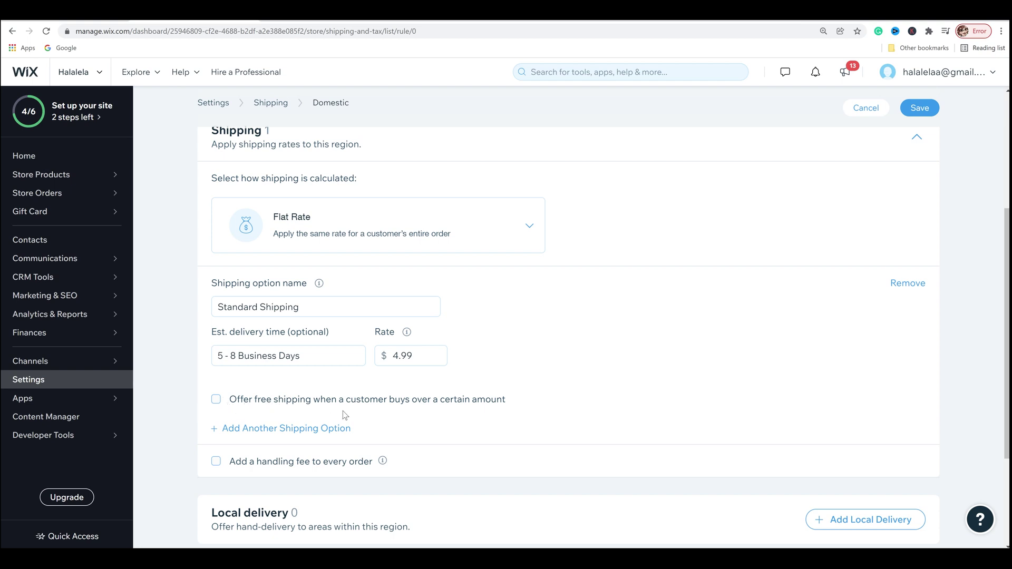
- Offer free shipping on orders over $49.99 and add a second, expedited shipping option
click(216, 399)
scroll(285, 414, down, 1)
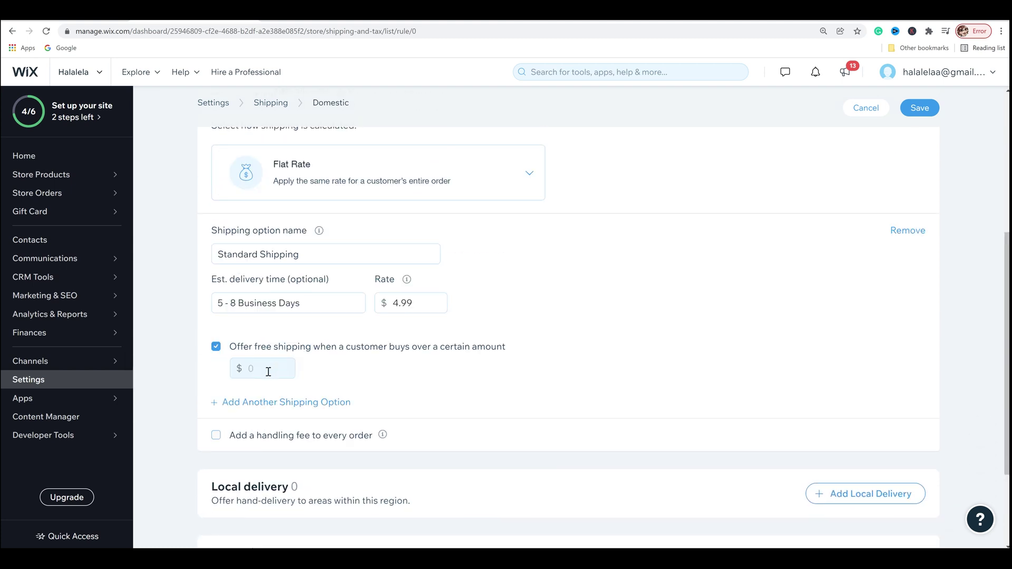
click(268, 373)
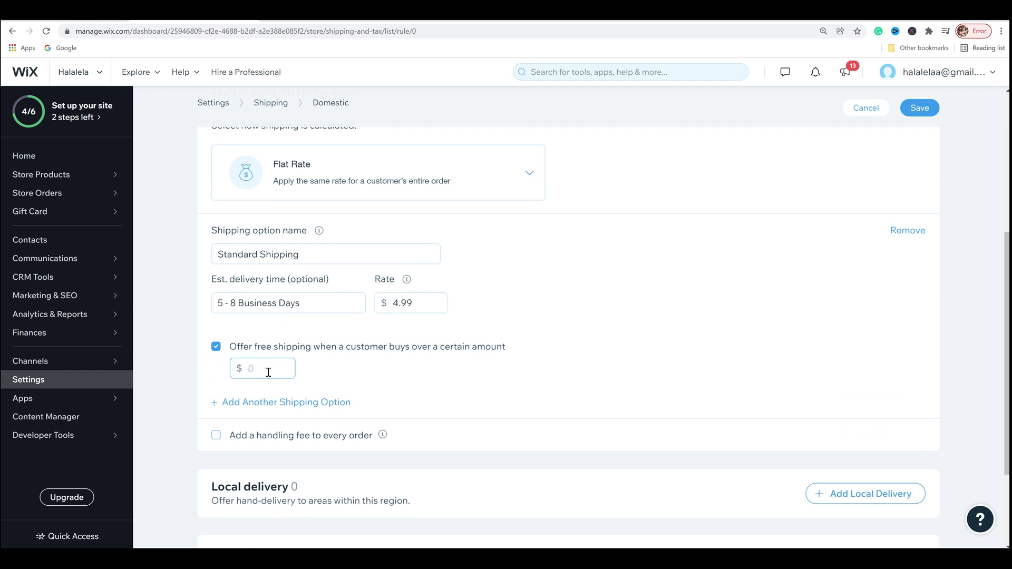
text(49.99)
click(475, 379)
scroll(385, 392, down, 2)
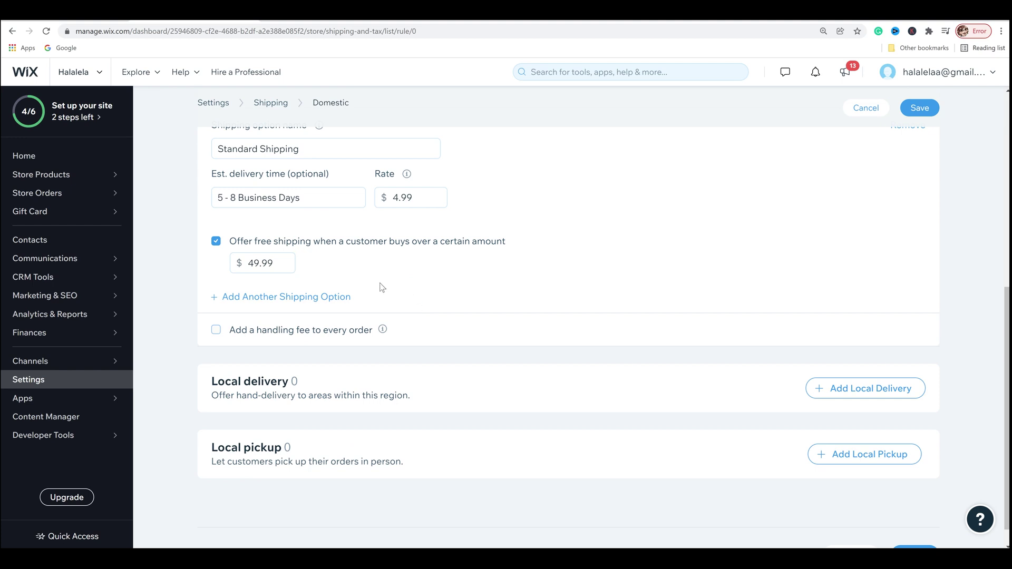
scroll(363, 293, down, 1)
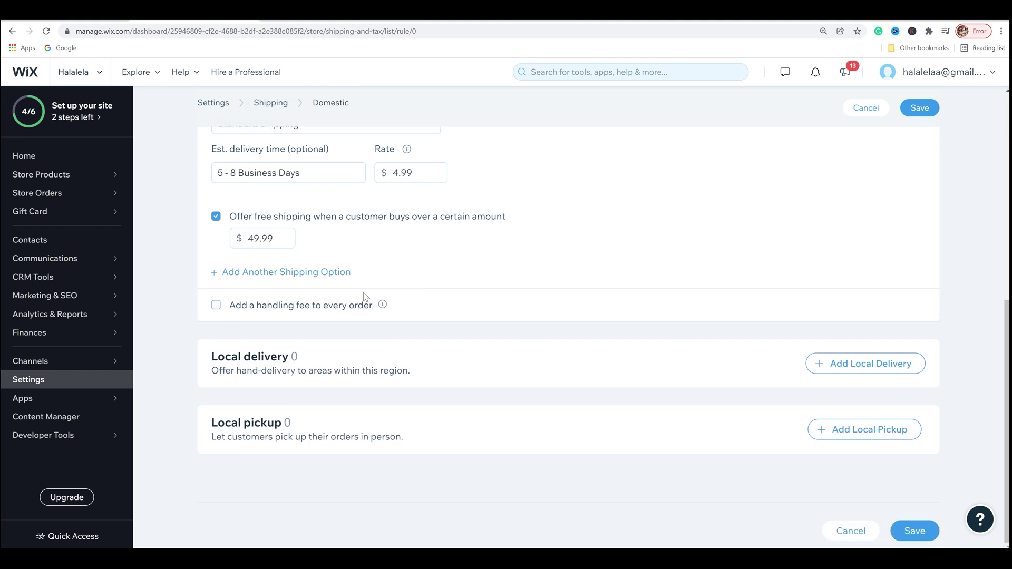
click(309, 274)
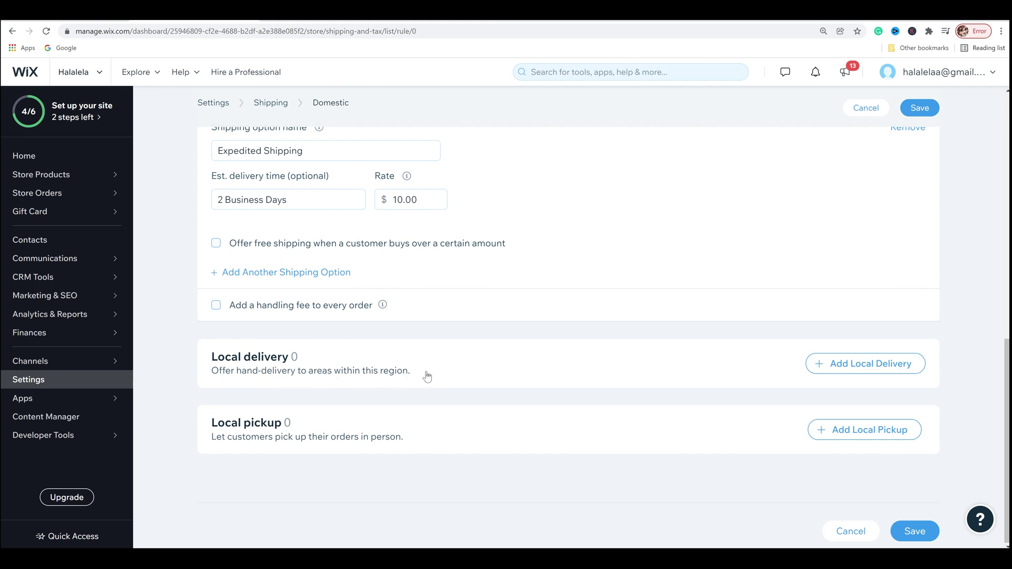
- Save the domestic shipping rule and go to the store Tax settings
click(914, 531)
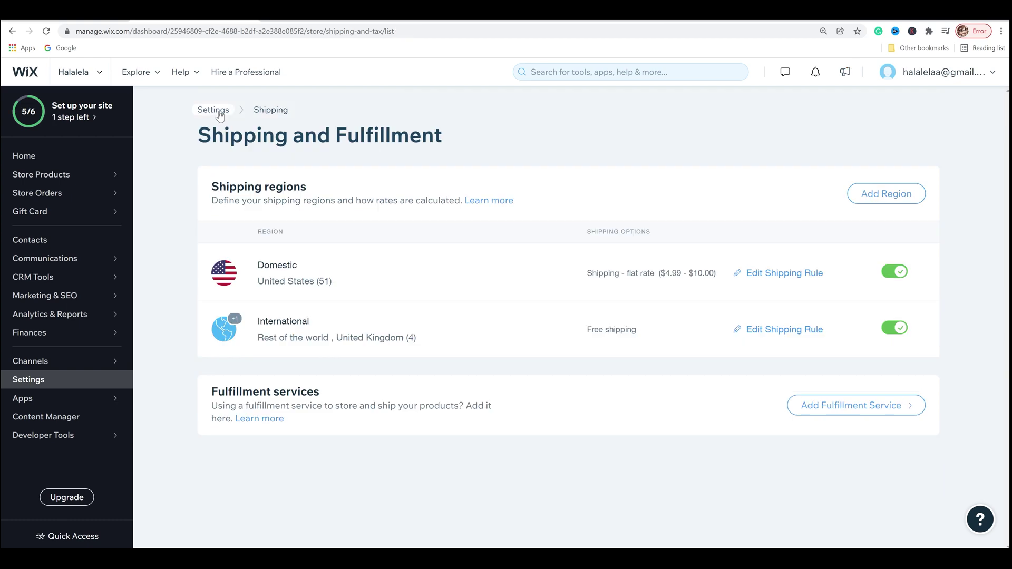
click(220, 111)
scroll(335, 285, down, 4)
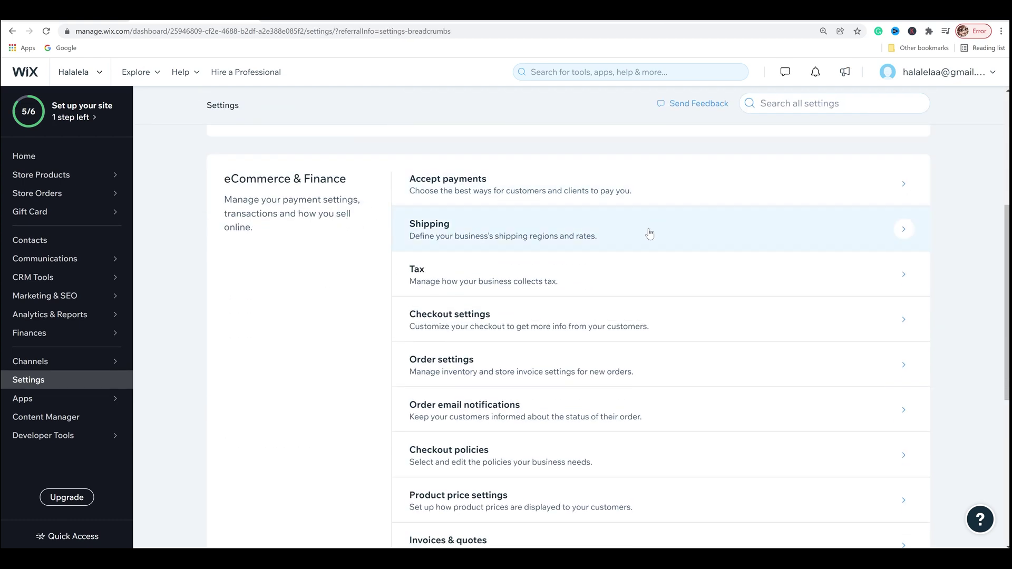
click(438, 274)
- Add United States, Georgia as a taxed region at a 6% rate and save
click(586, 405)
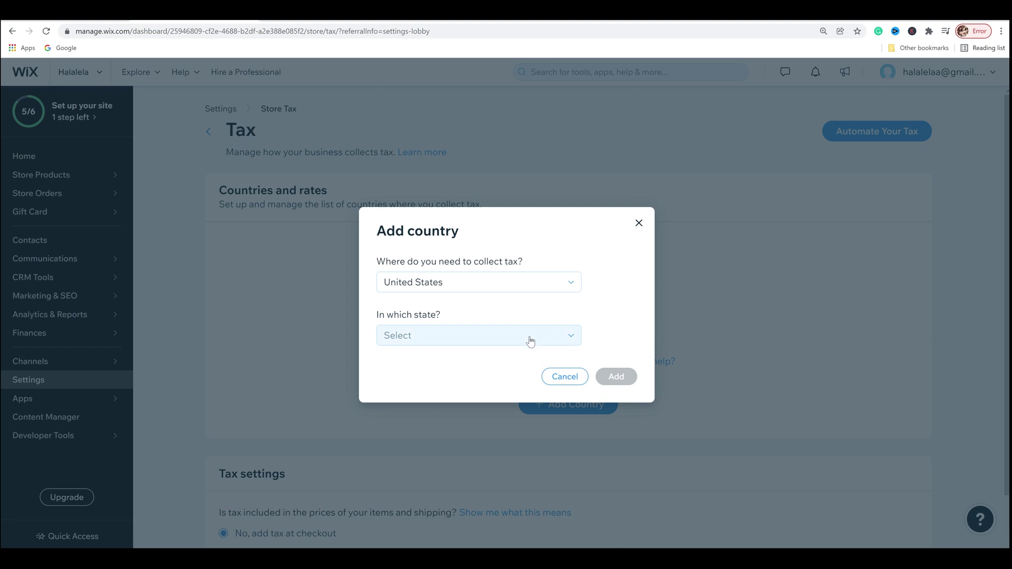
click(531, 342)
scroll(574, 385, down, 4)
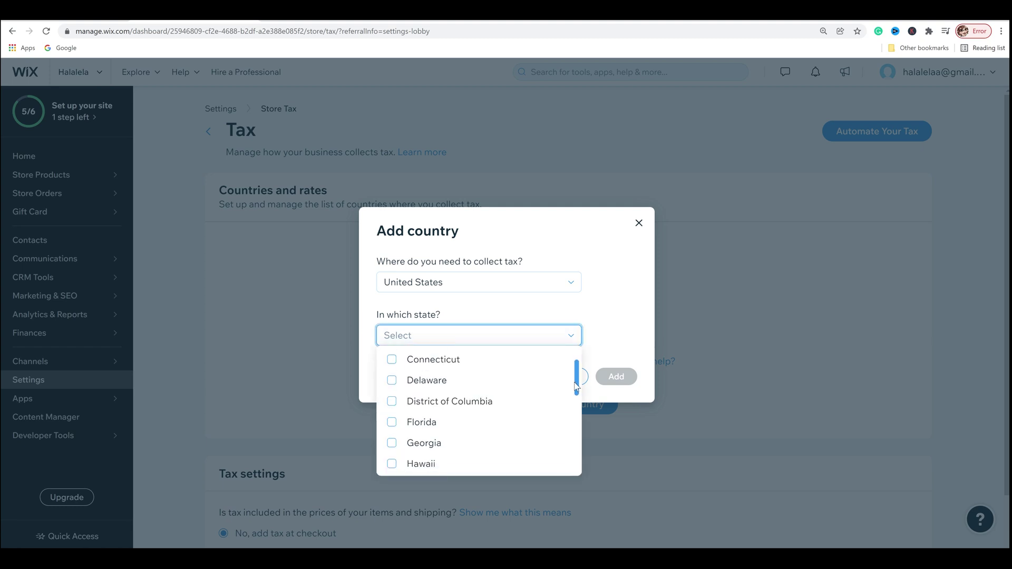
scroll(576, 392, down, 2)
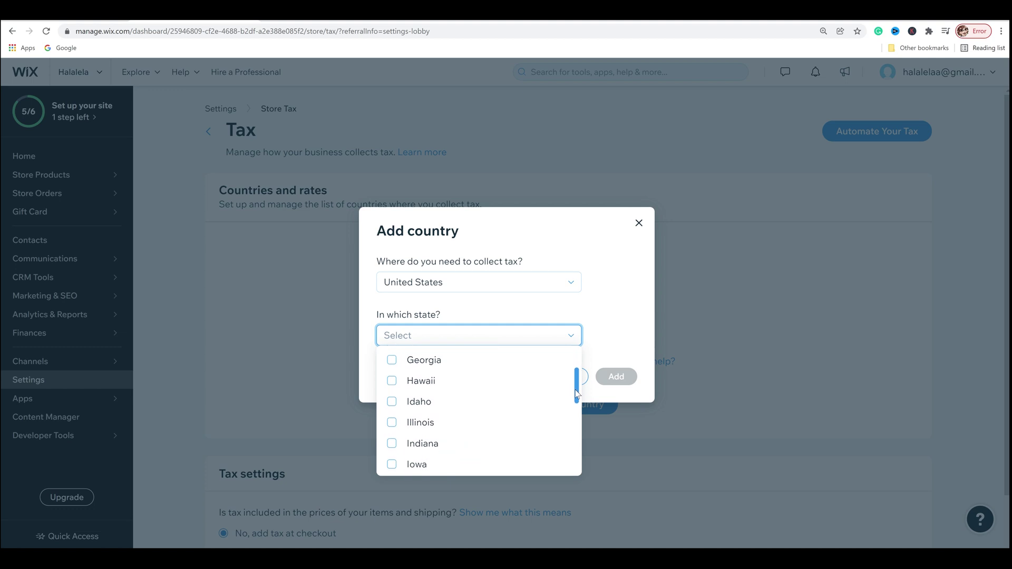
scroll(574, 393, up, 2)
click(427, 369)
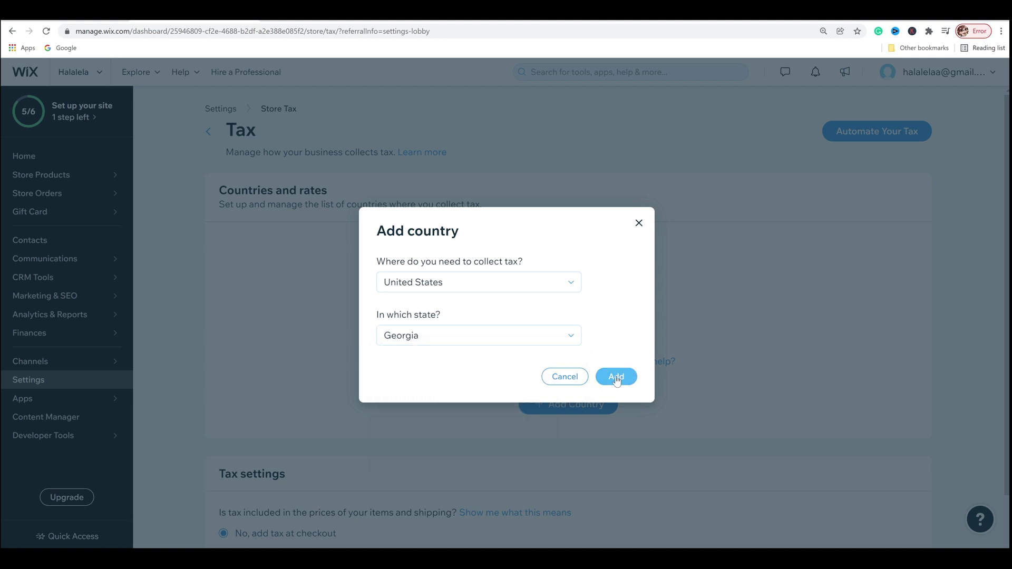
click(616, 377)
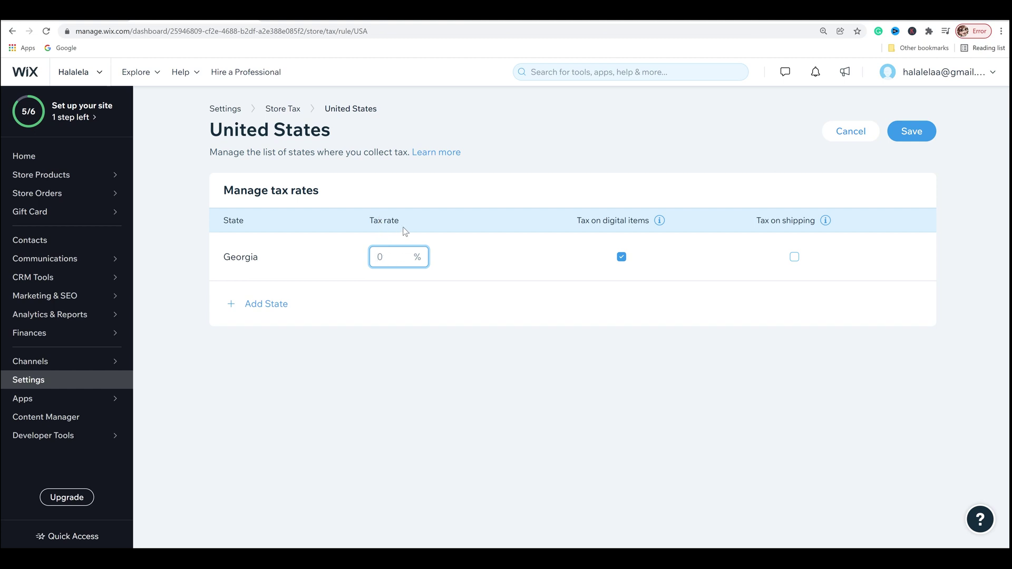
text(6)
click(648, 271)
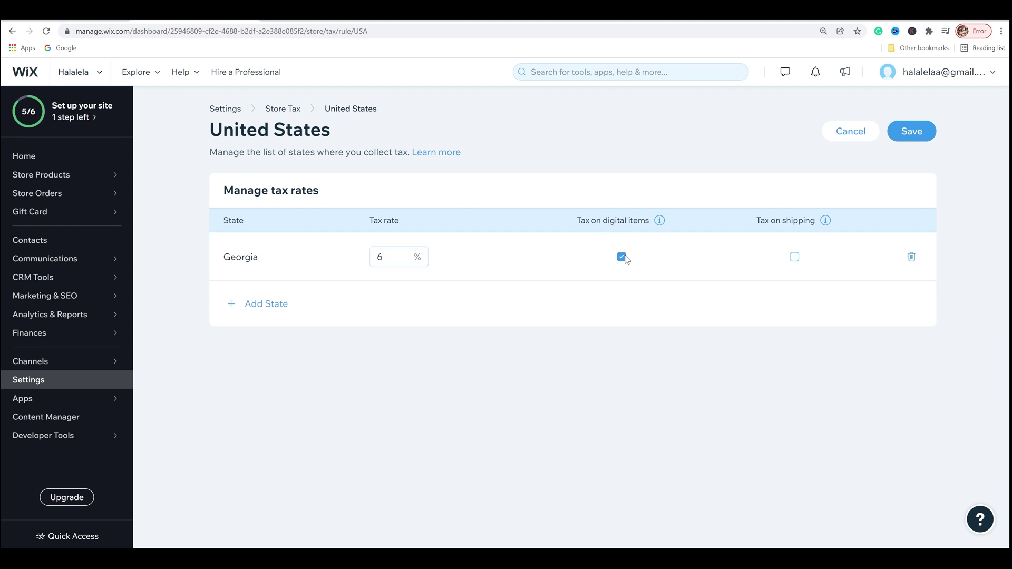
click(920, 136)
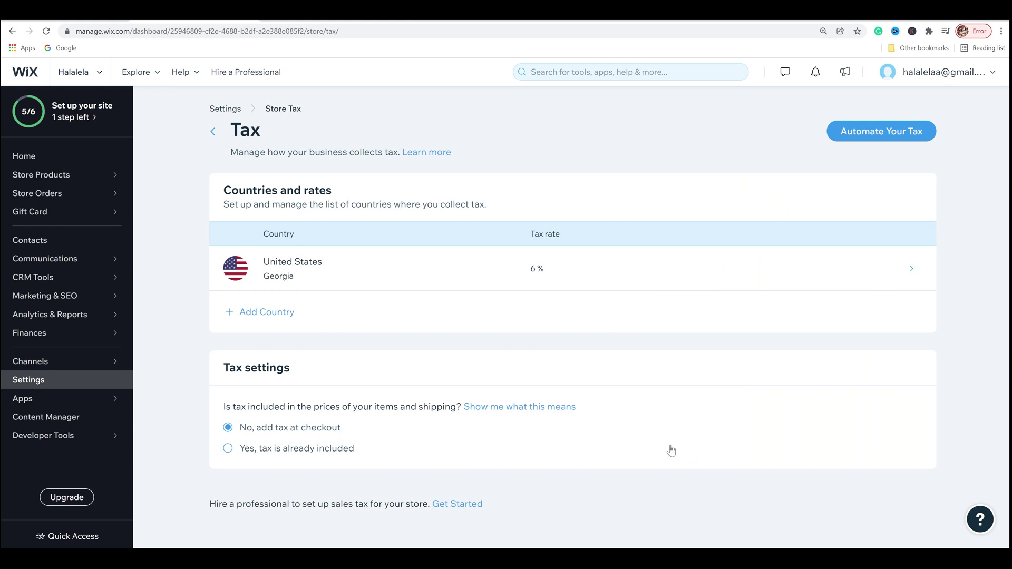
- Return to the settings list and open the site's Shop page in the Editor
click(222, 109)
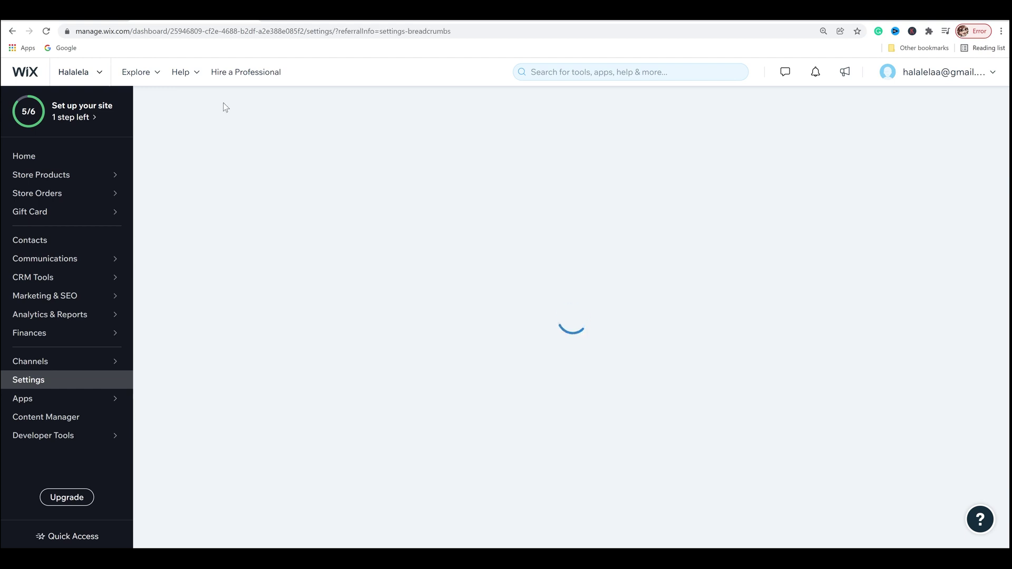
scroll(784, 305, down, 1)
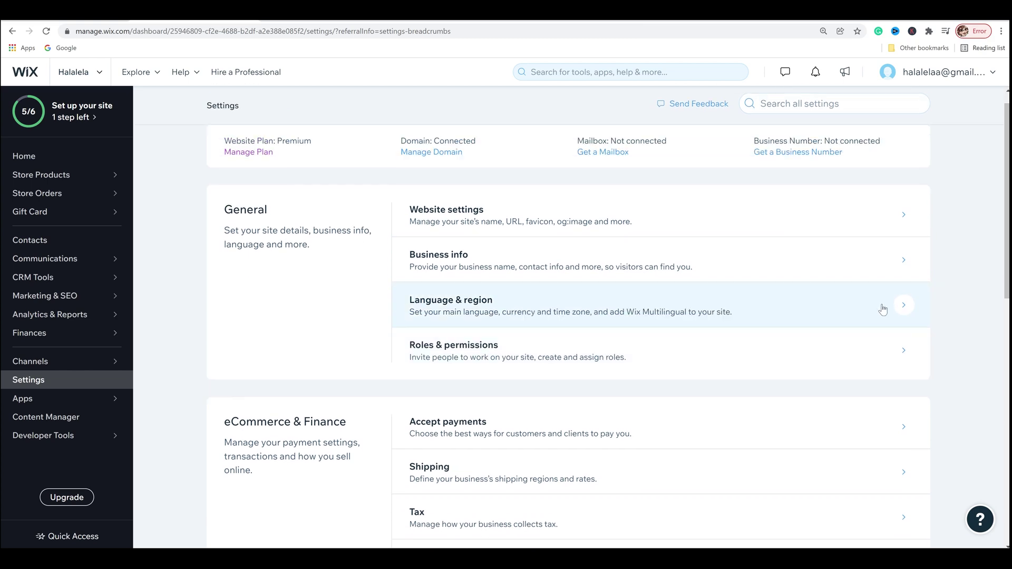
scroll(896, 311, up, 1)
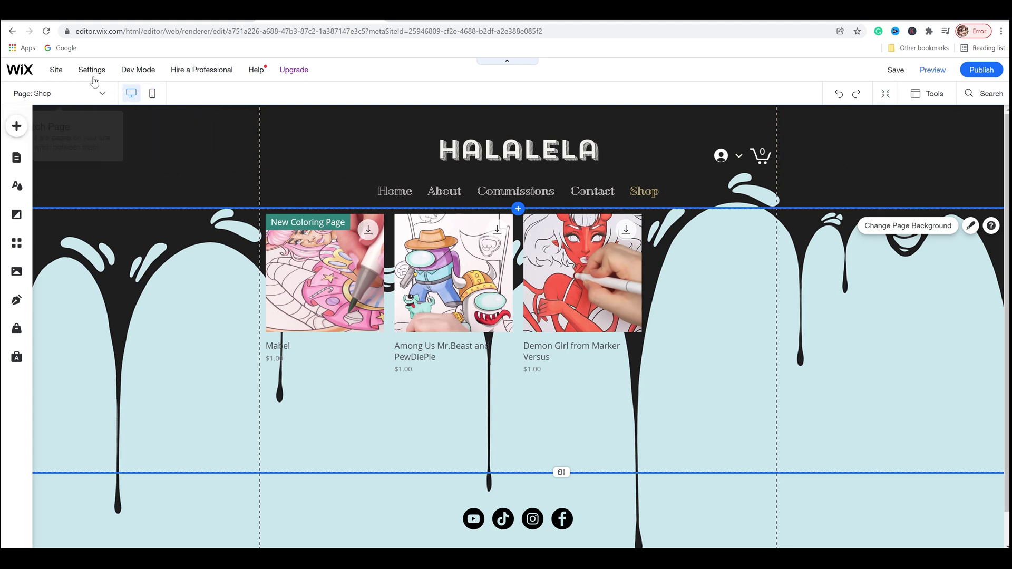
mouse_move(92, 72)
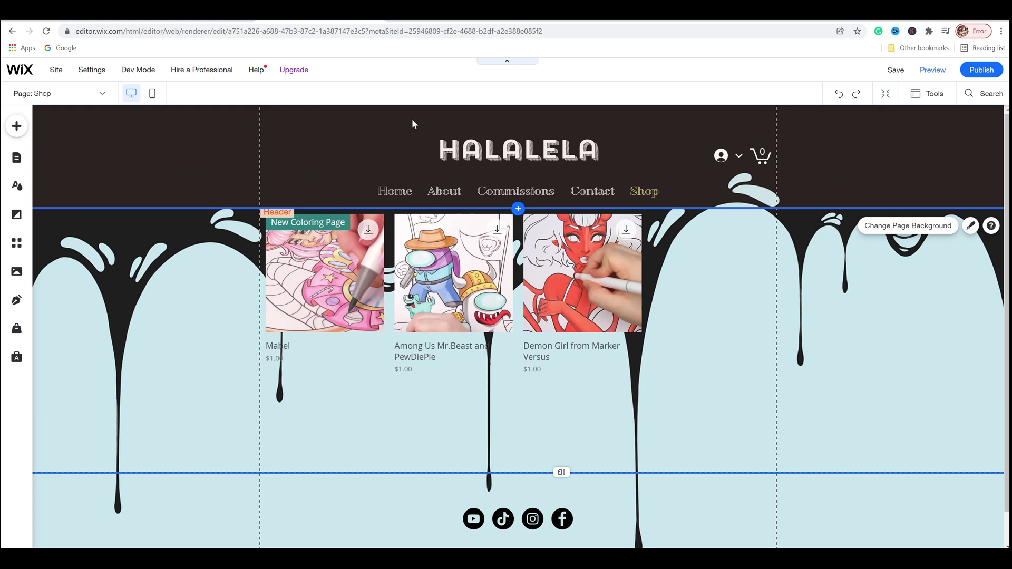
click(443, 126)
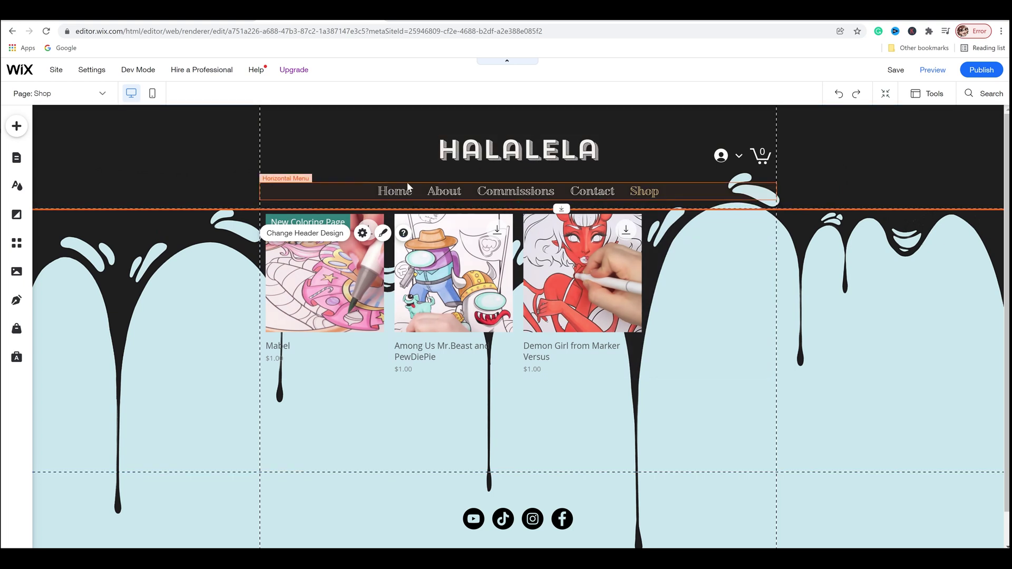
- Switch to mobile view and narrow the HALALELA logo so its text wraps
click(153, 94)
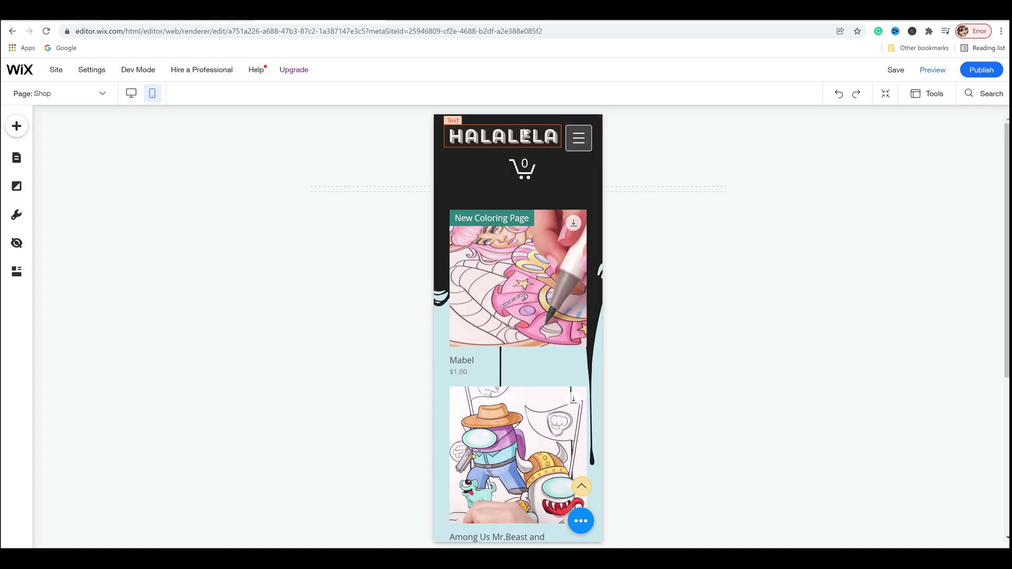
click(556, 139)
drag(560, 138, 549, 137)
- Set the mobile Shop product gallery to a 2-column layout
scroll(550, 284, down, 5)
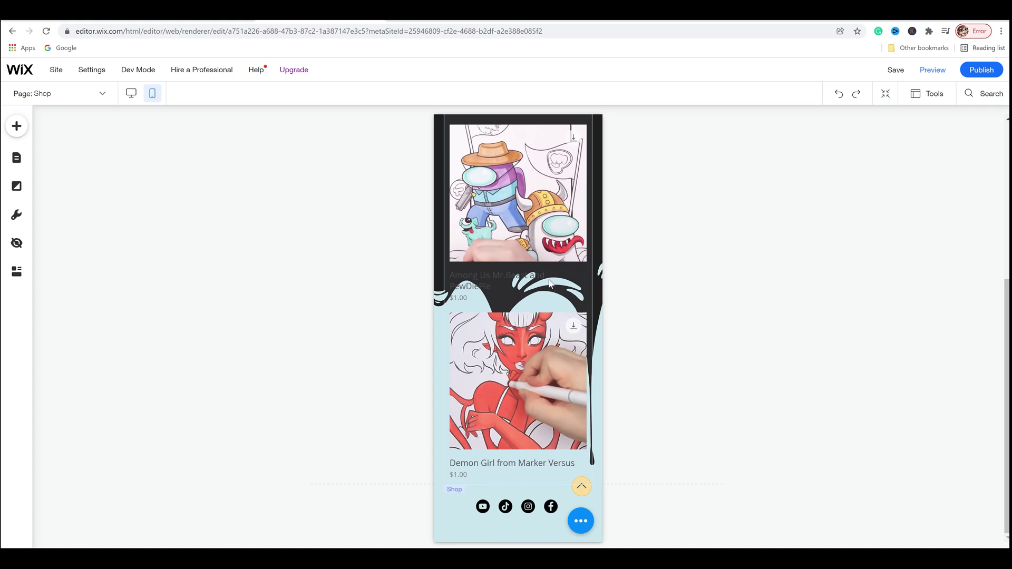
scroll(543, 369, up, 5)
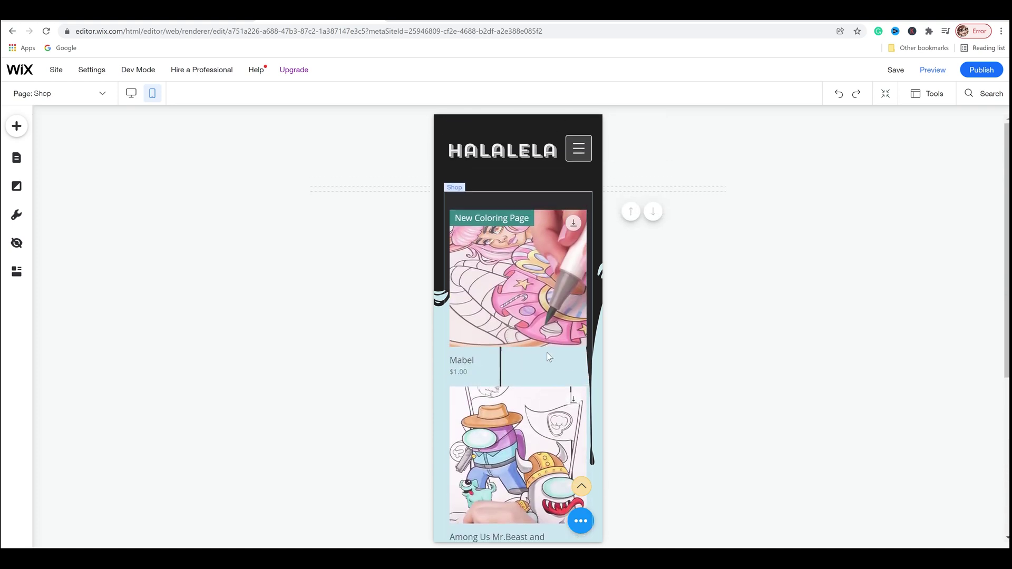
click(523, 309)
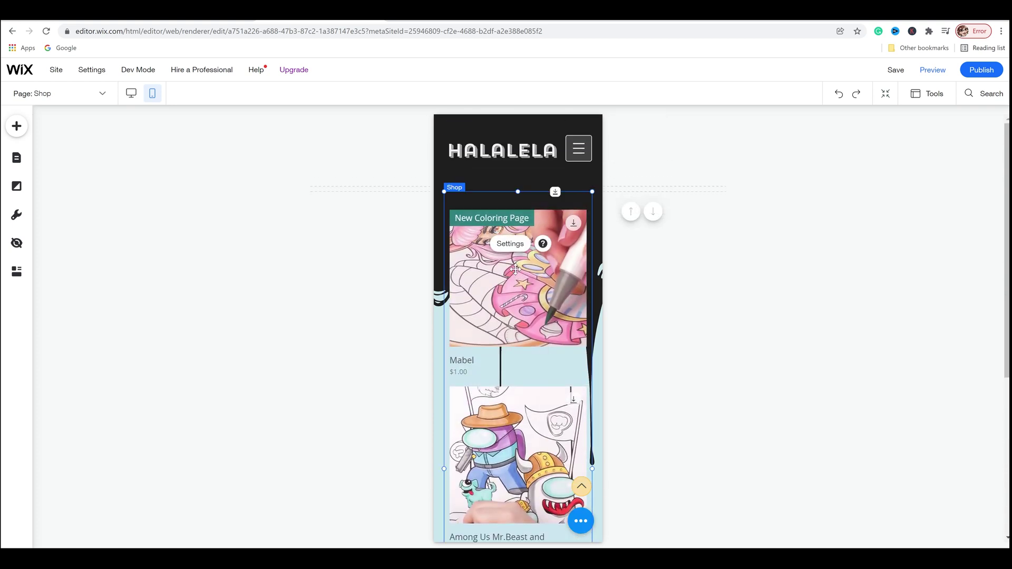
click(511, 244)
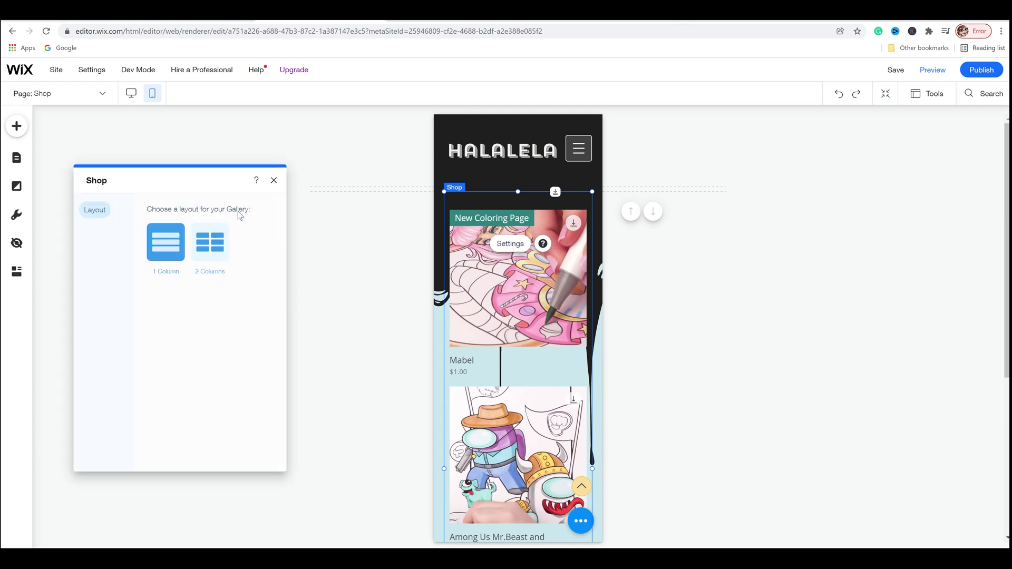
click(213, 243)
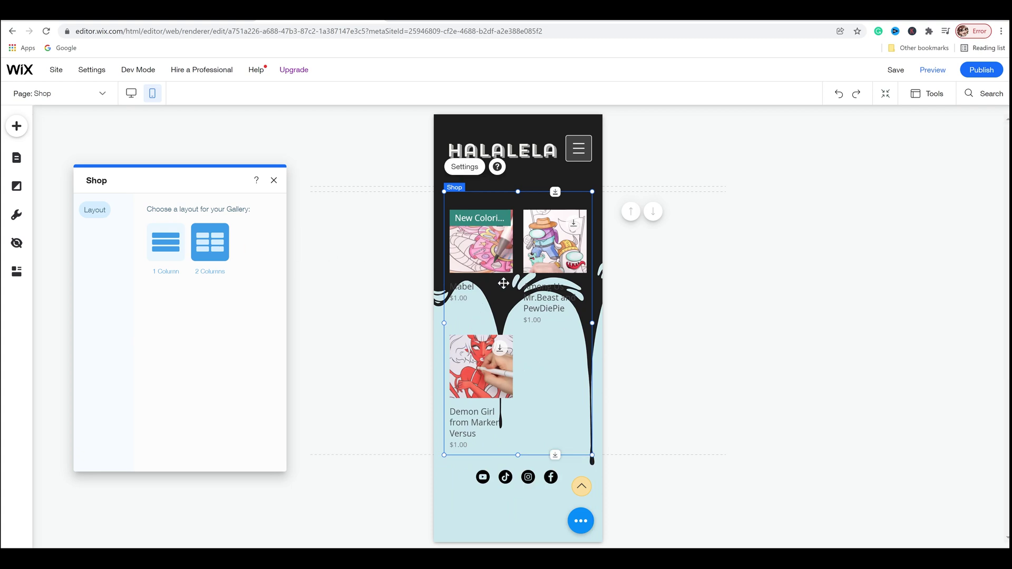
- Save the site from the top bar
click(896, 70)
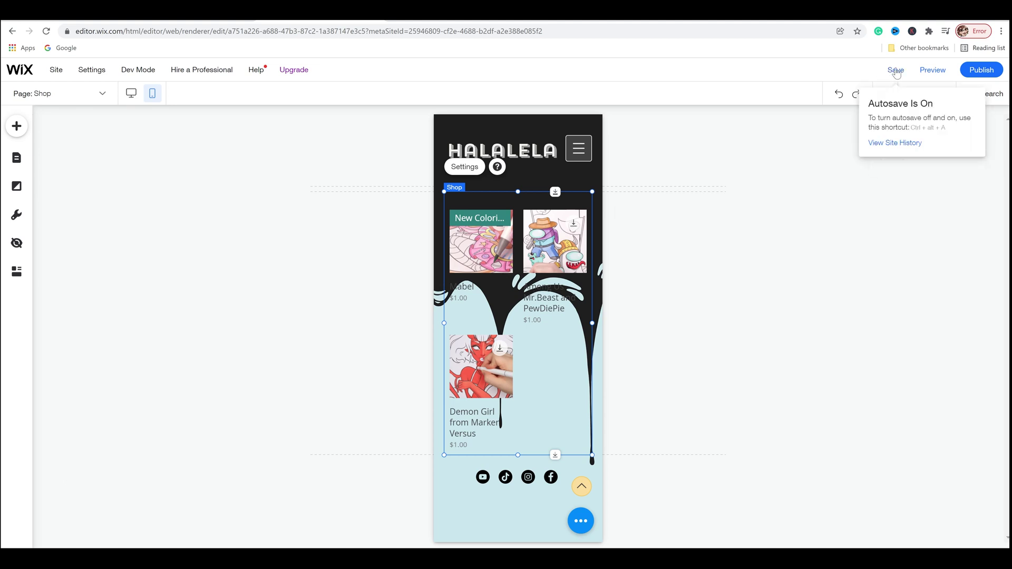